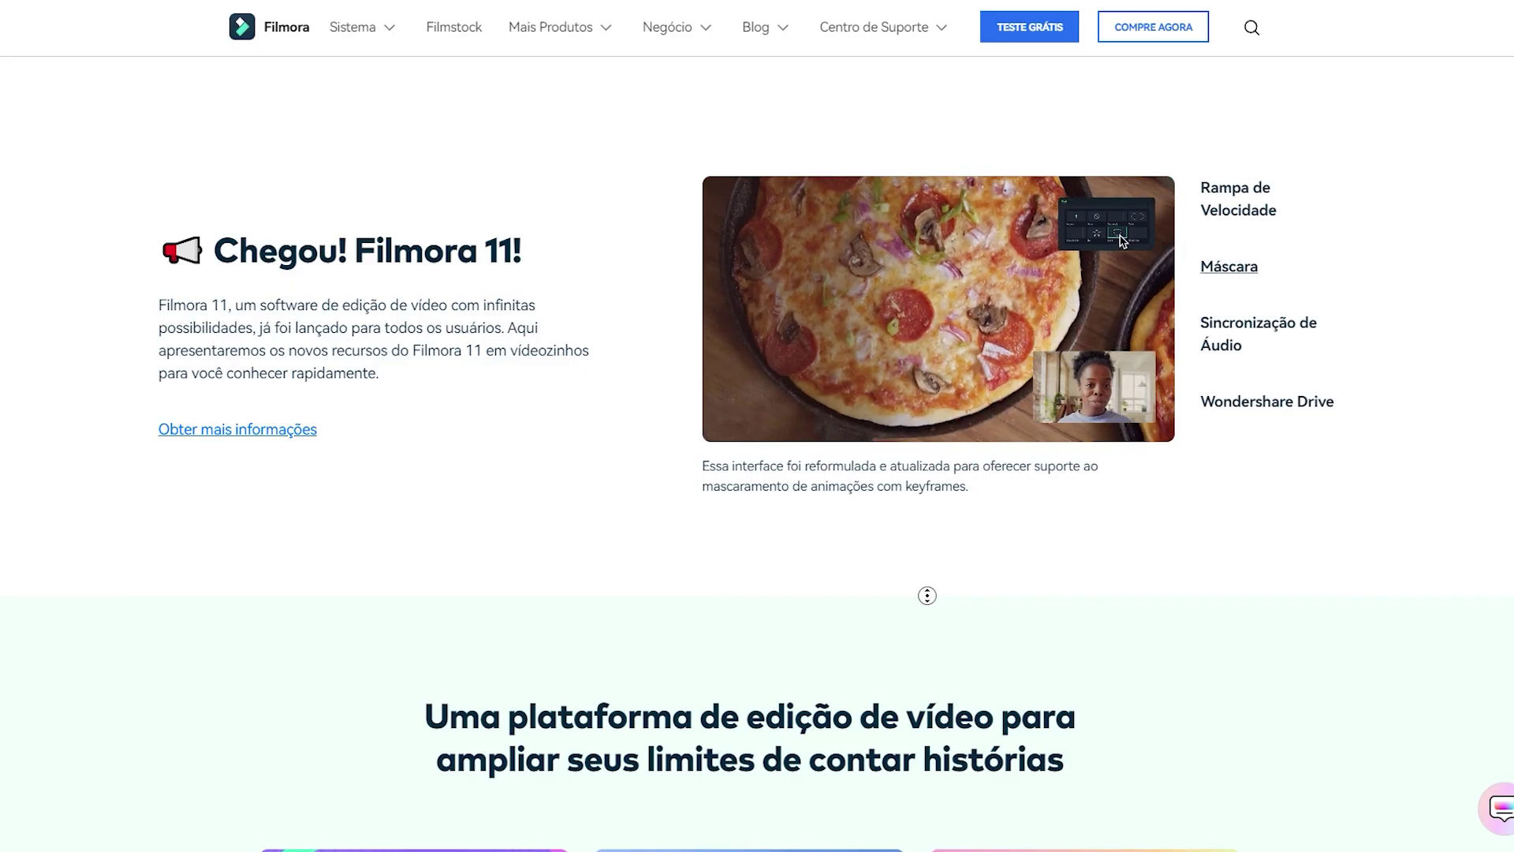
scroll(919, 515, up, 5)
scroll(919, 515, up, 5)
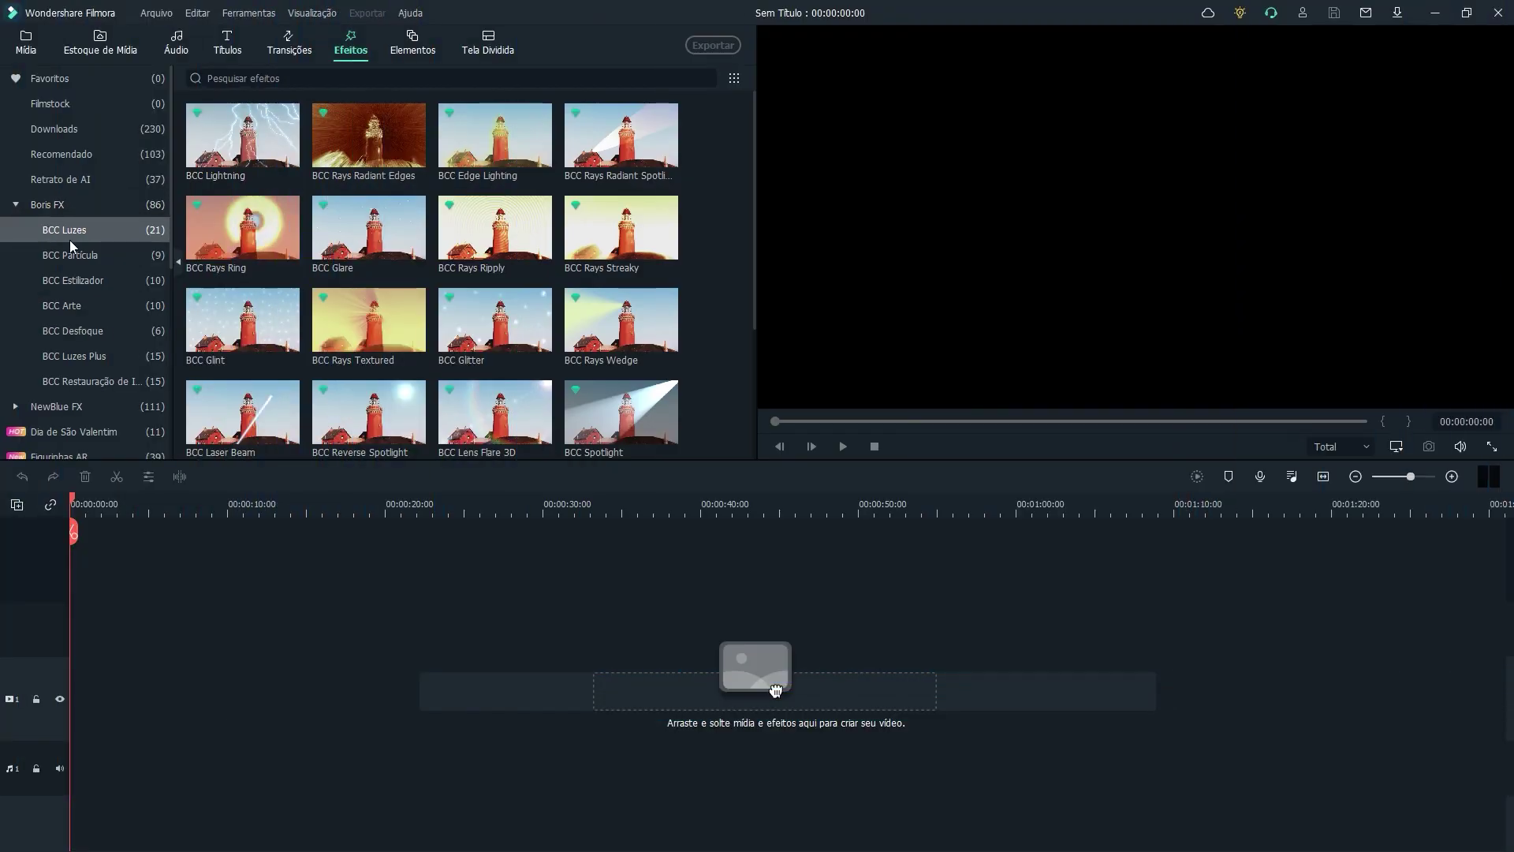
Look through the Boris FX effect categories from BCC Partícula to the BCC image restoration group
click(79, 256)
click(76, 282)
click(71, 307)
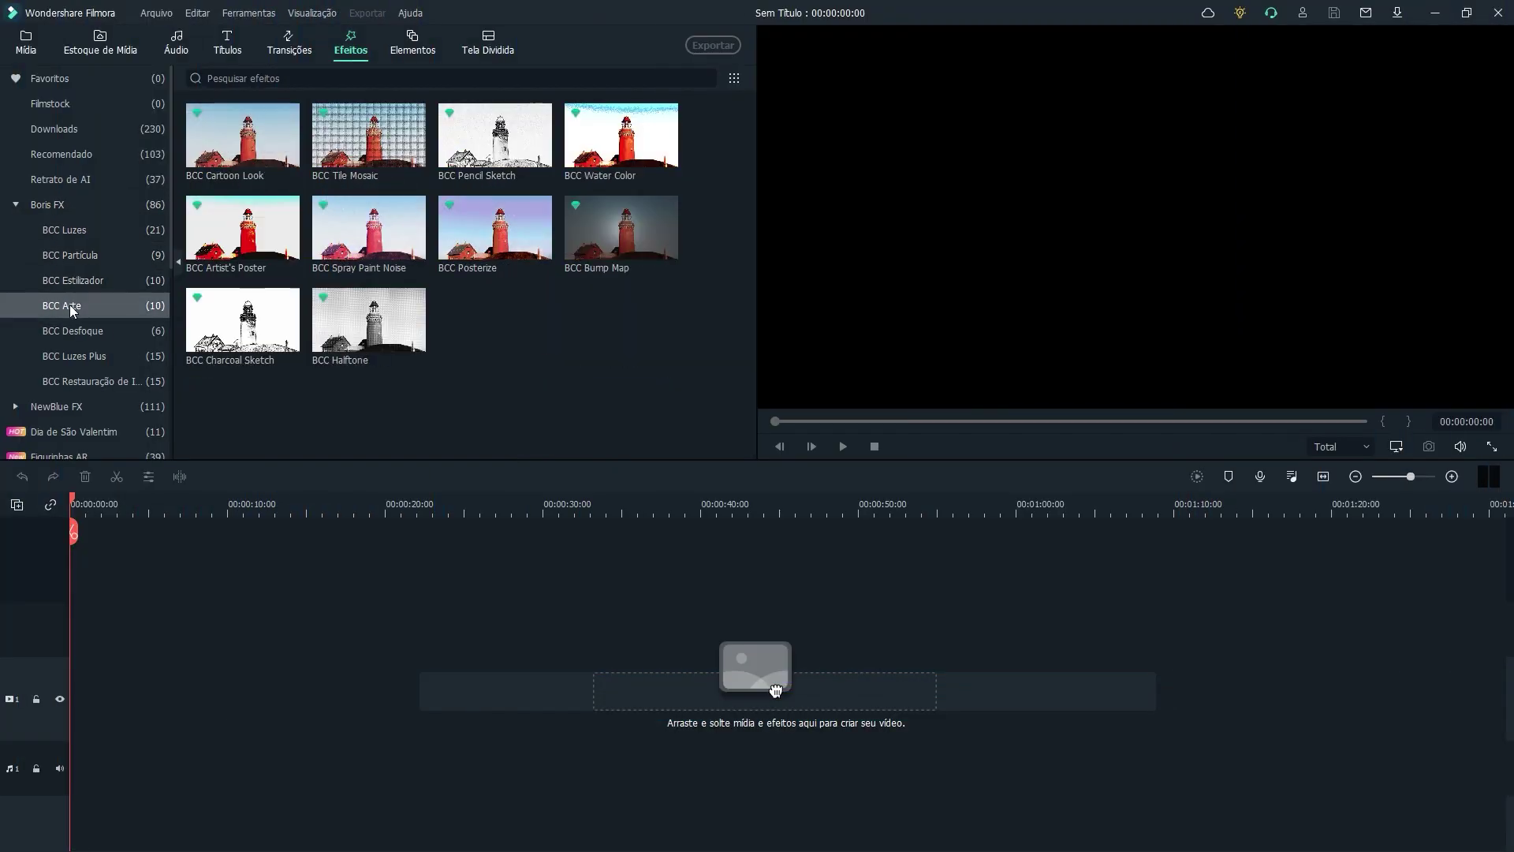
click(71, 332)
click(78, 359)
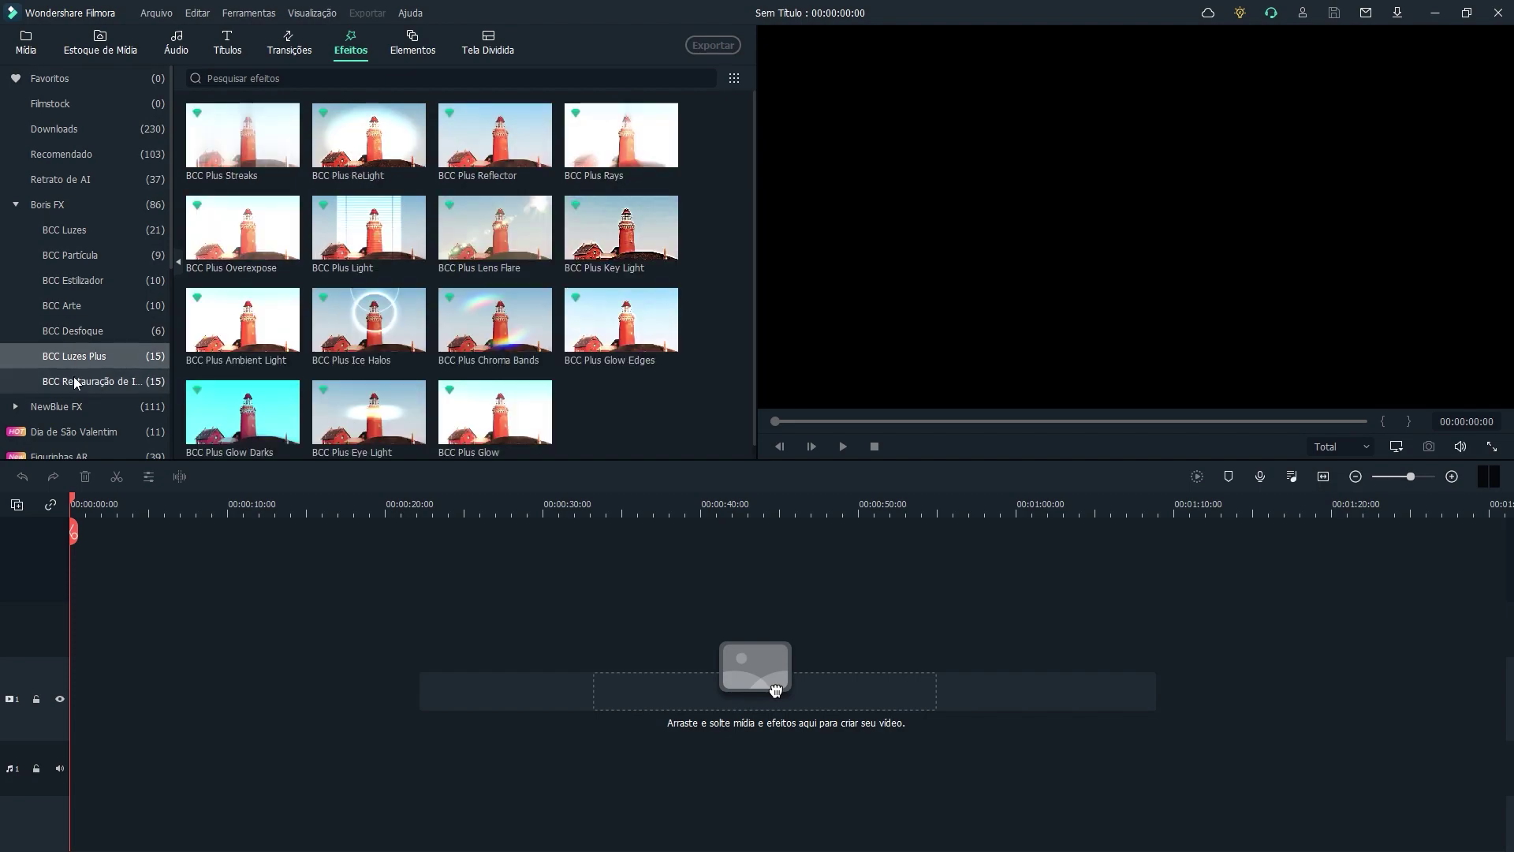
click(76, 382)
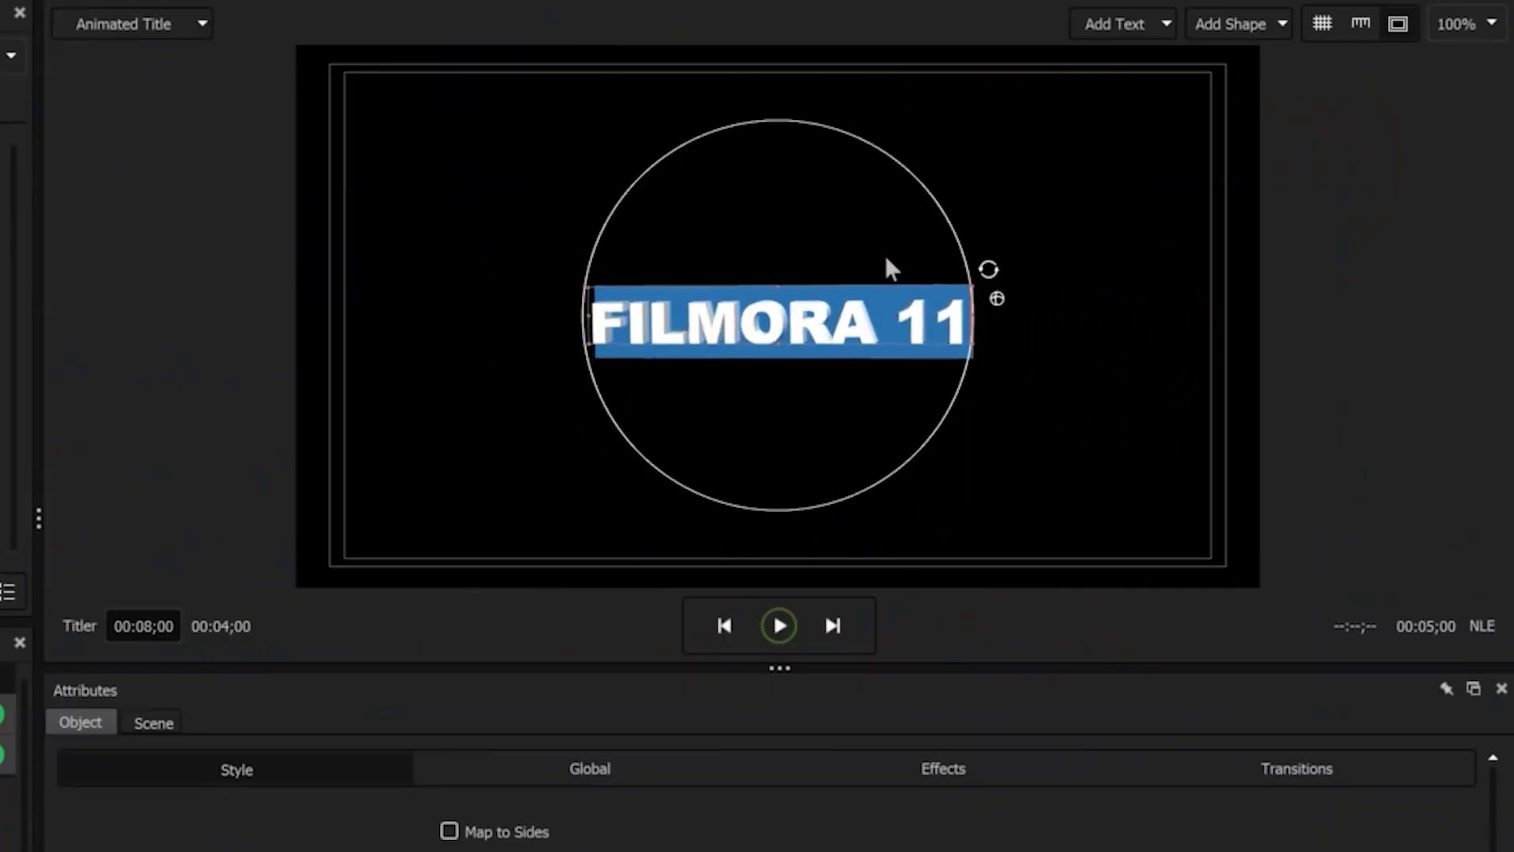
Adjust the 3D rotation of the FILMORA 11 title in the title editor
drag(863, 263, 844, 230)
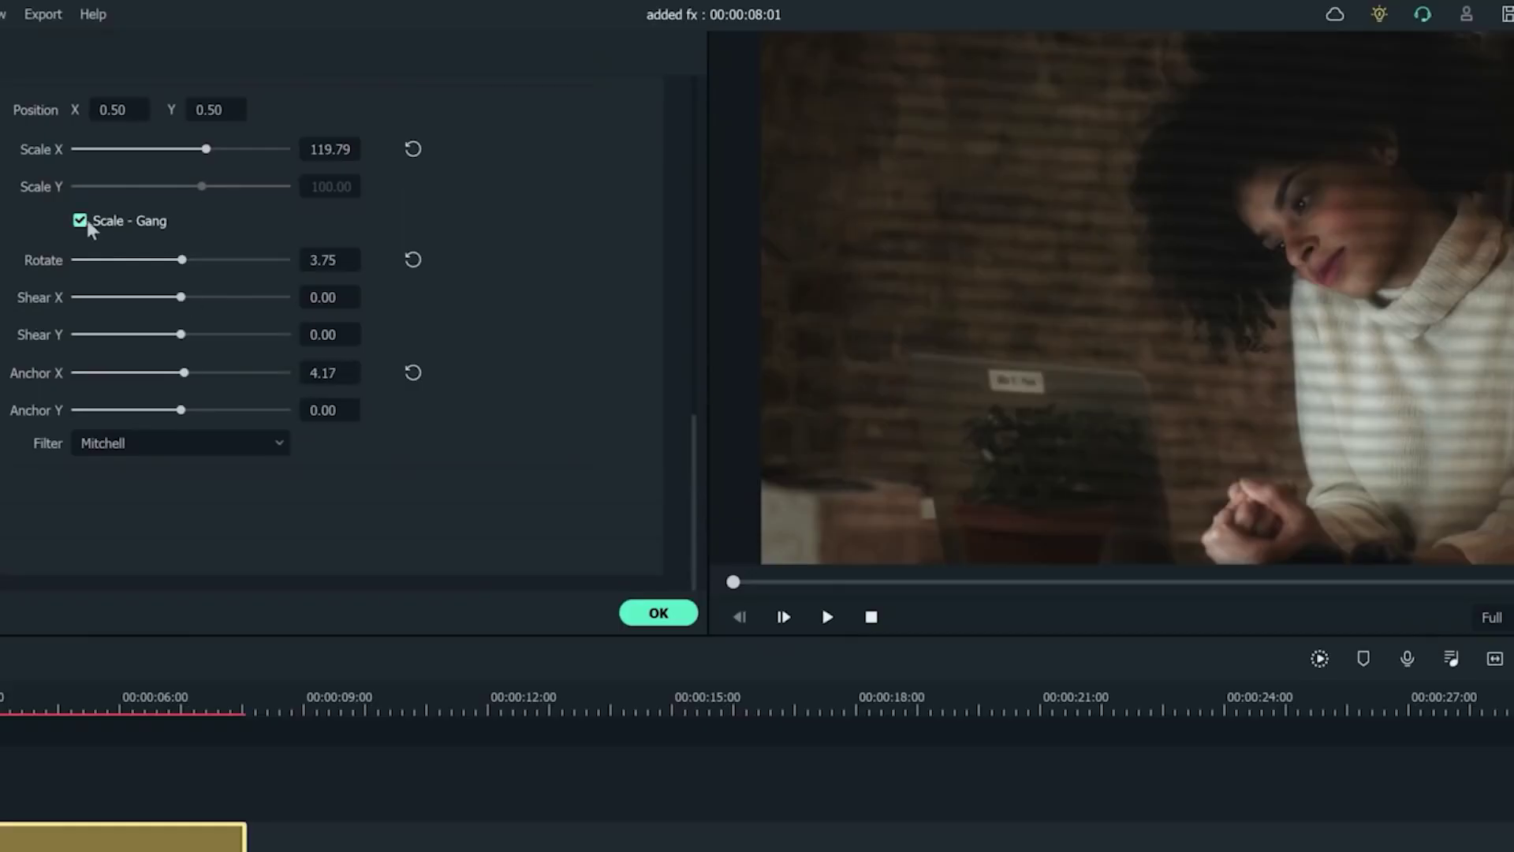
Unlink the effect's horizontal and vertical scale and adjust Scale Y on its own
click(80, 221)
drag(208, 188, 211, 187)
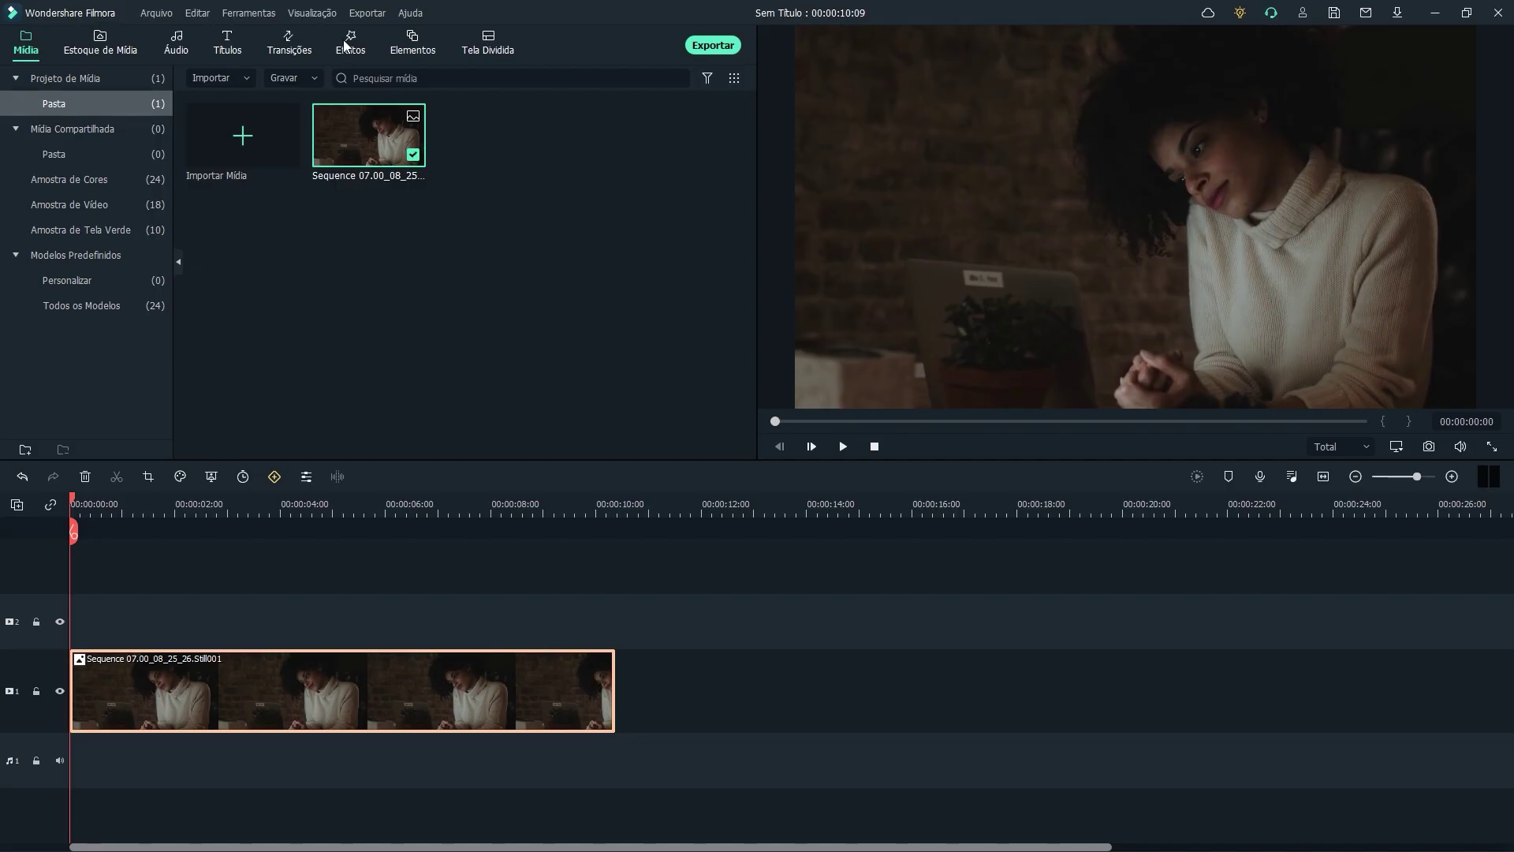
Add the BCC Plus Light effect on track 2 above the woman's clip and extend it to the clip's full length
click(346, 46)
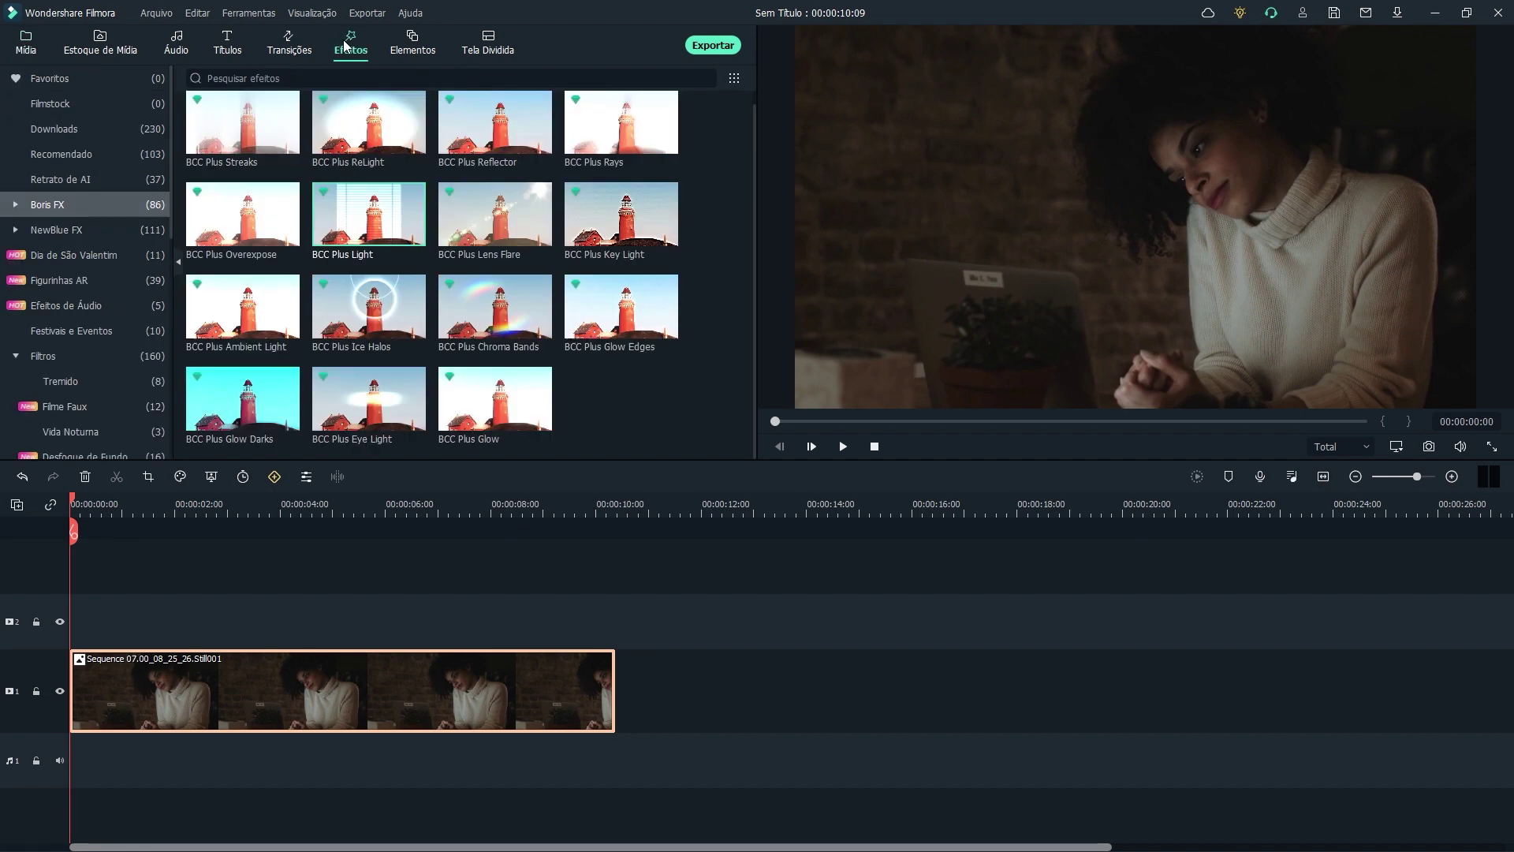
click(16, 206)
click(71, 359)
drag(371, 235, 76, 626)
drag(331, 619, 615, 604)
Set the BCC Plus Light effect's light brightness to 57,29, offset (Deslocamento) to 45,83 and blur (Desfoque X) to 64,06
double_click(233, 622)
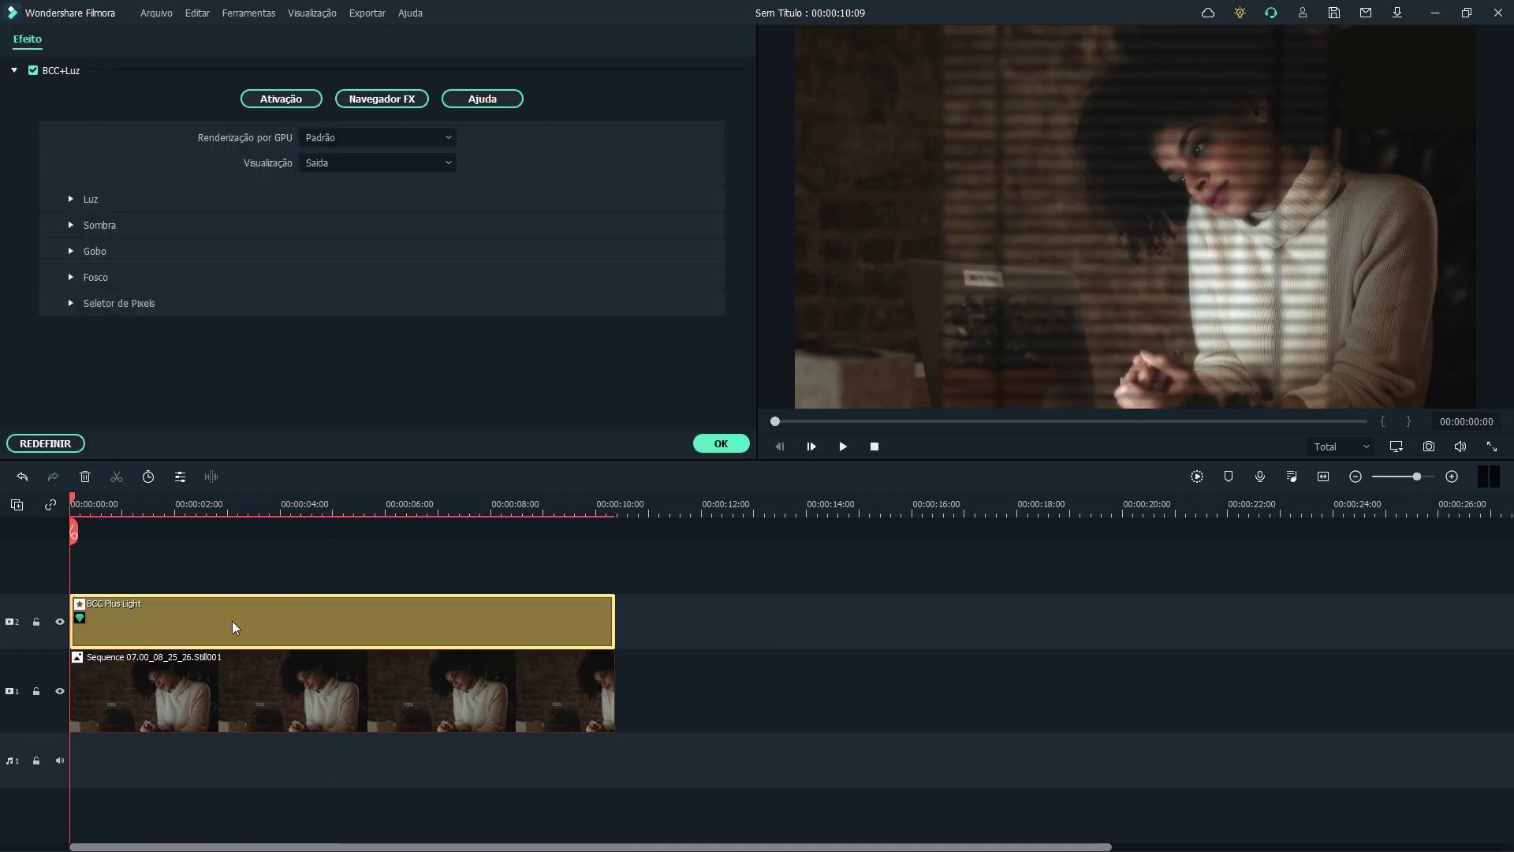
click(71, 198)
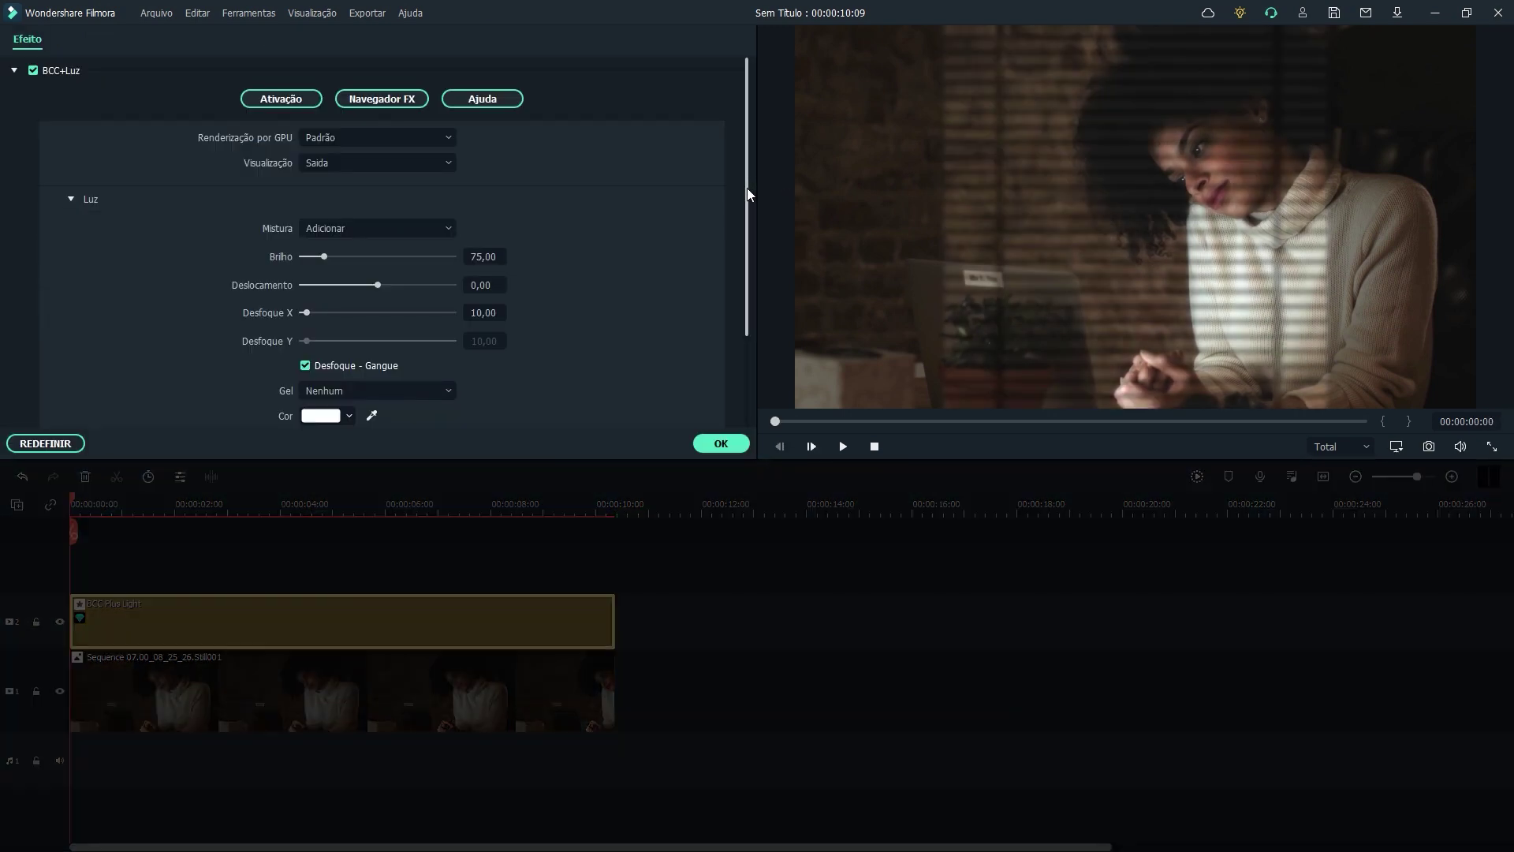
scroll(748, 191, down, 1)
drag(323, 202, 410, 231)
drag(313, 259, 344, 258)
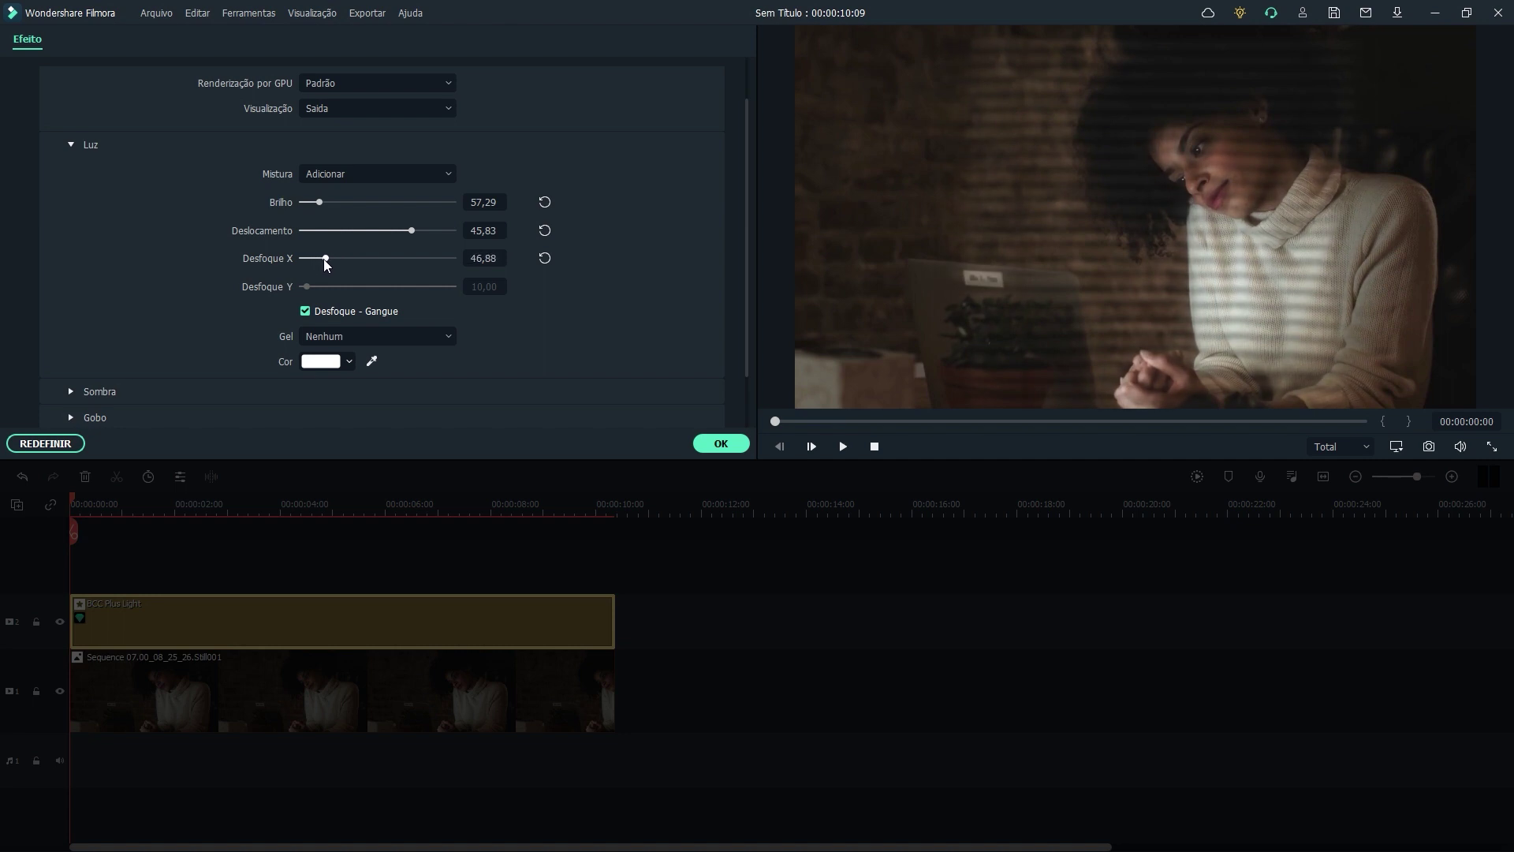
click(348, 364)
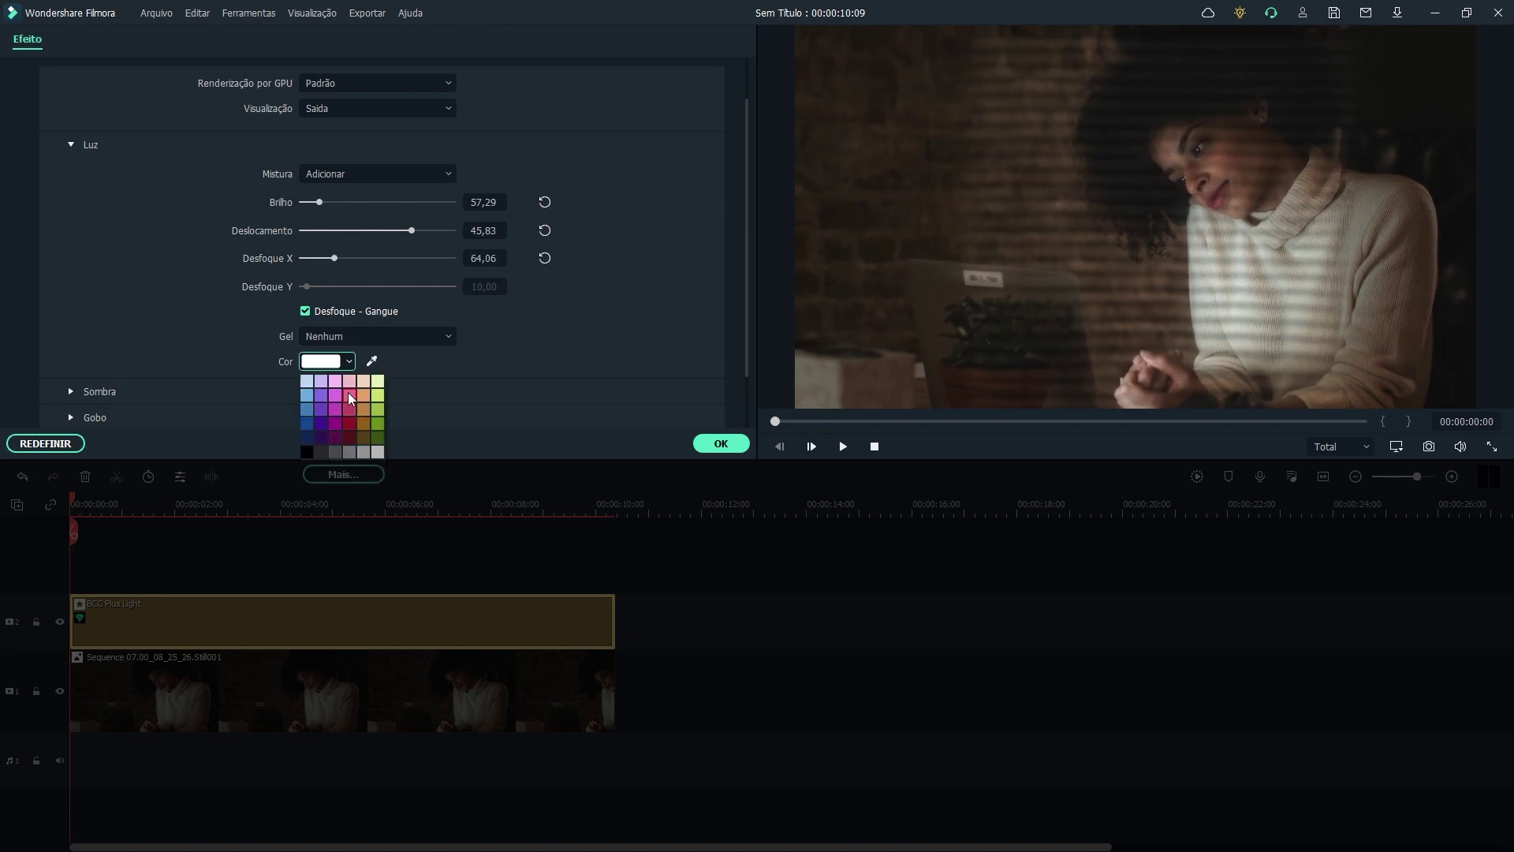
click(351, 398)
Make a slight adjustment to the shadow (Sombra) brightness of the BCC Plus Light effect
click(71, 144)
click(70, 227)
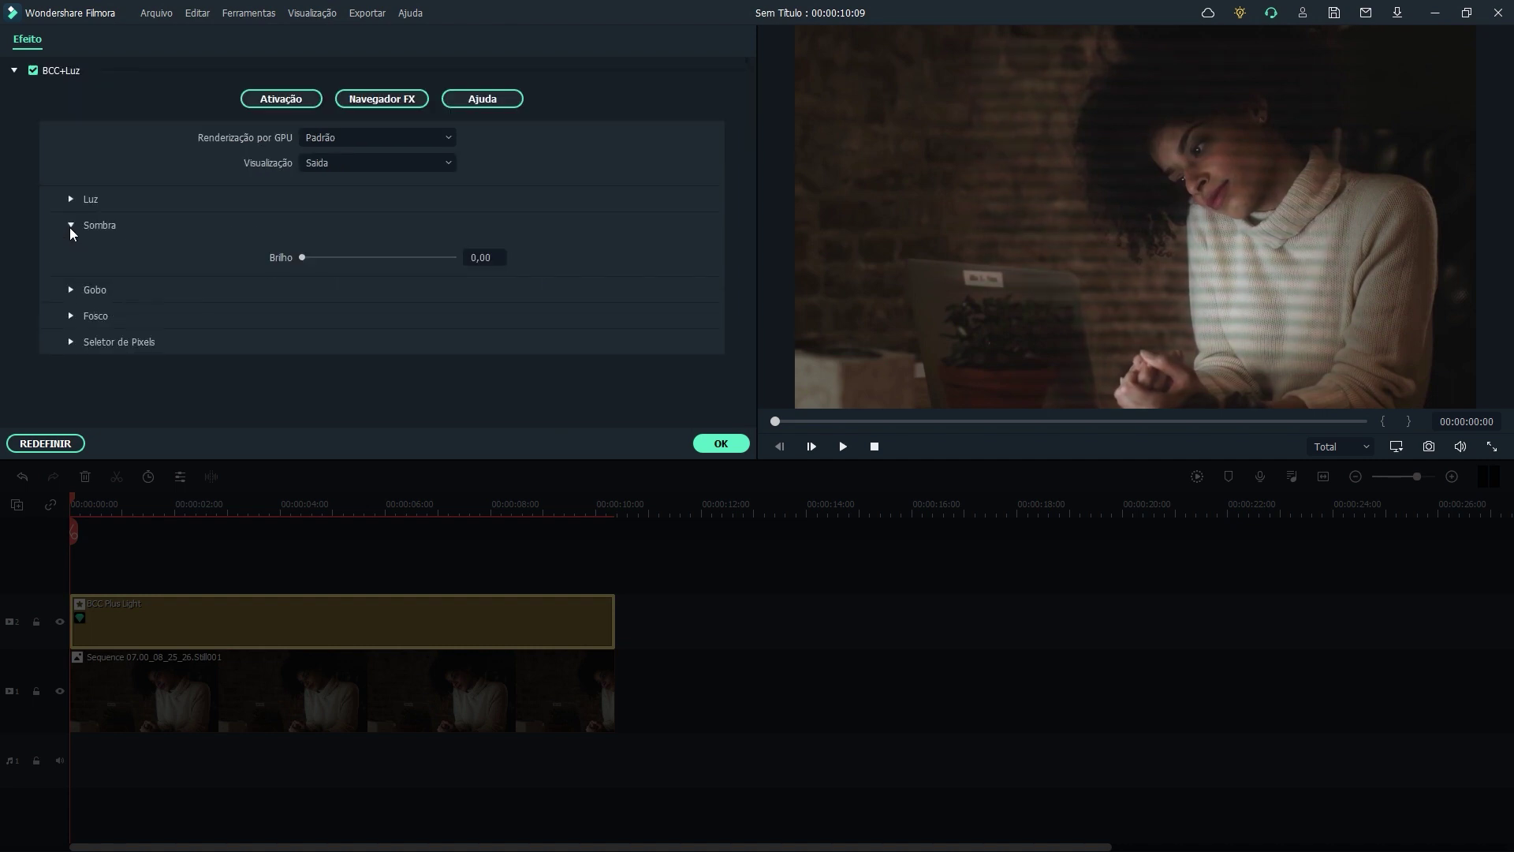
mouse_move(304, 257)
mouse_down()
mouse_move(372, 254)
mouse_move(305, 262)
mouse_up()
click(71, 225)
Set the gobo's transform scale (Escala X) to 109,38 and adjust its rotation
click(95, 252)
drag(746, 202, 734, 269)
click(96, 371)
scroll(237, 276, down, 4)
drag(378, 183, 395, 189)
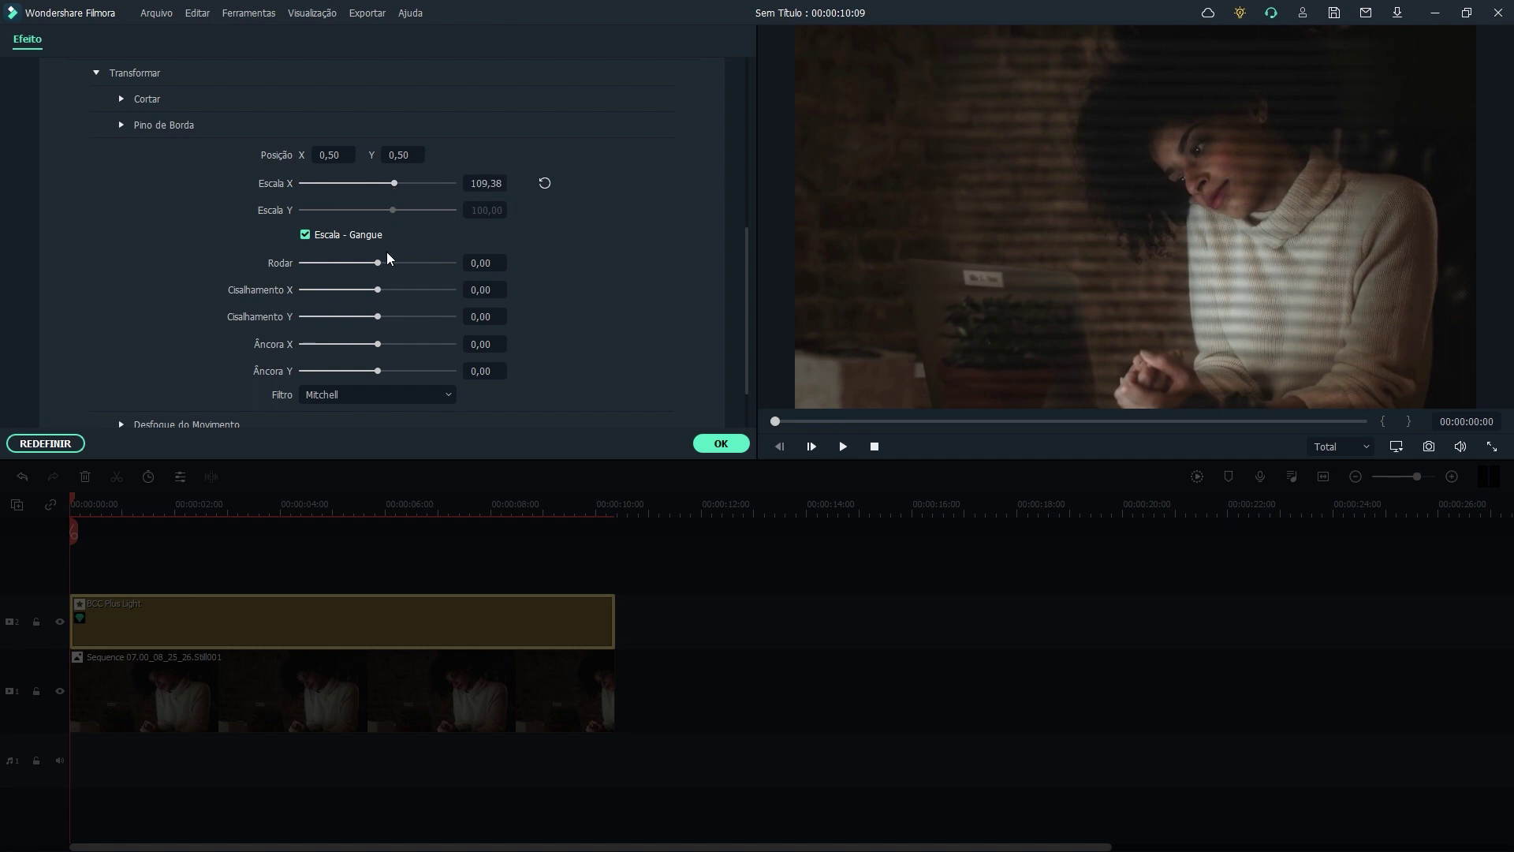
drag(378, 264, 379, 264)
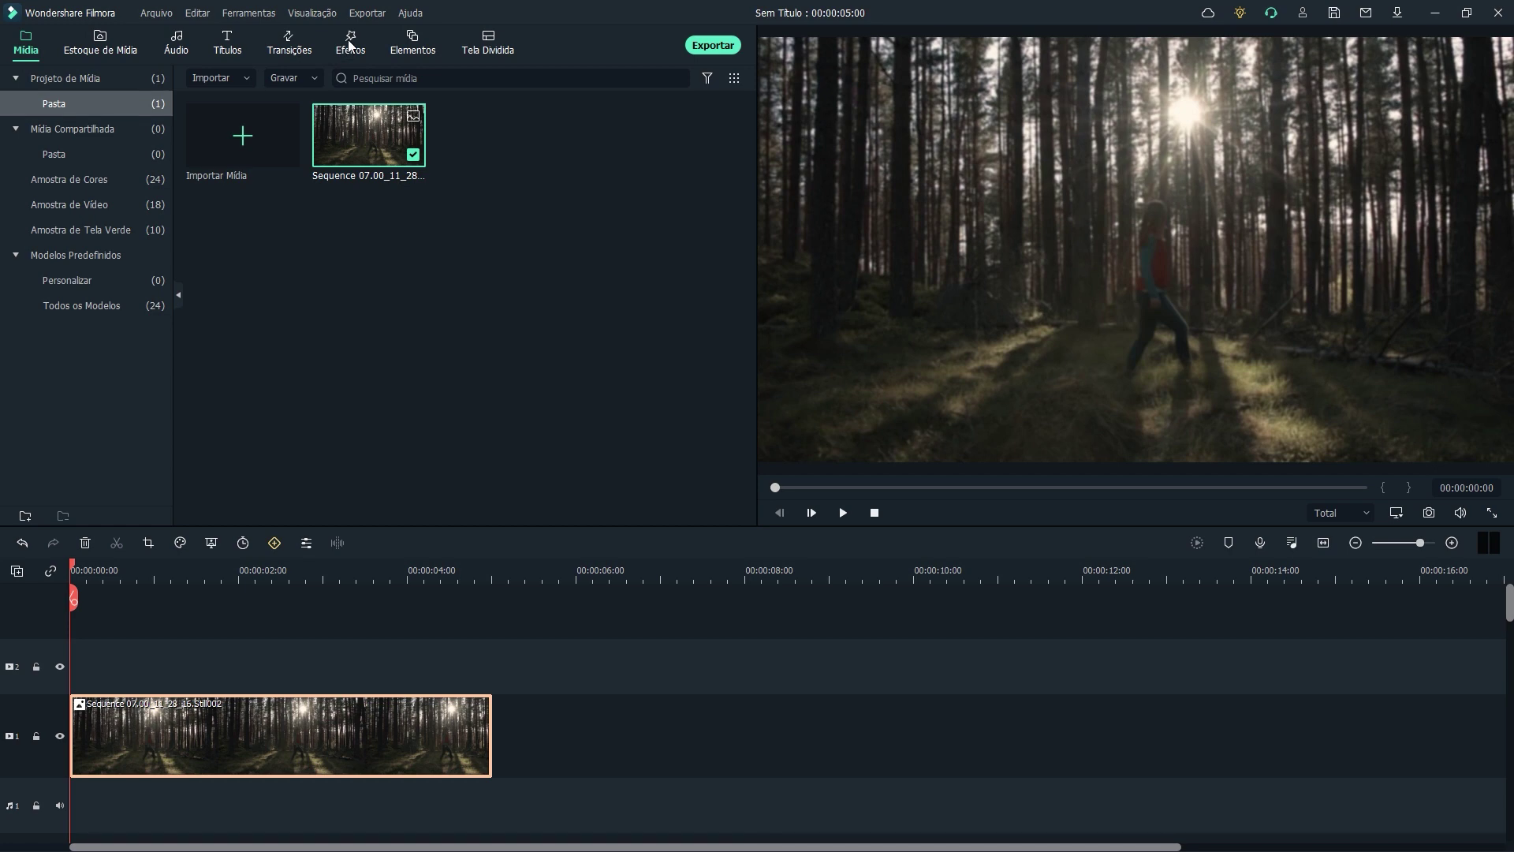
Apply the BCC Magic Sharp effect from the Boris FX image restoration category to the forest clip
click(349, 45)
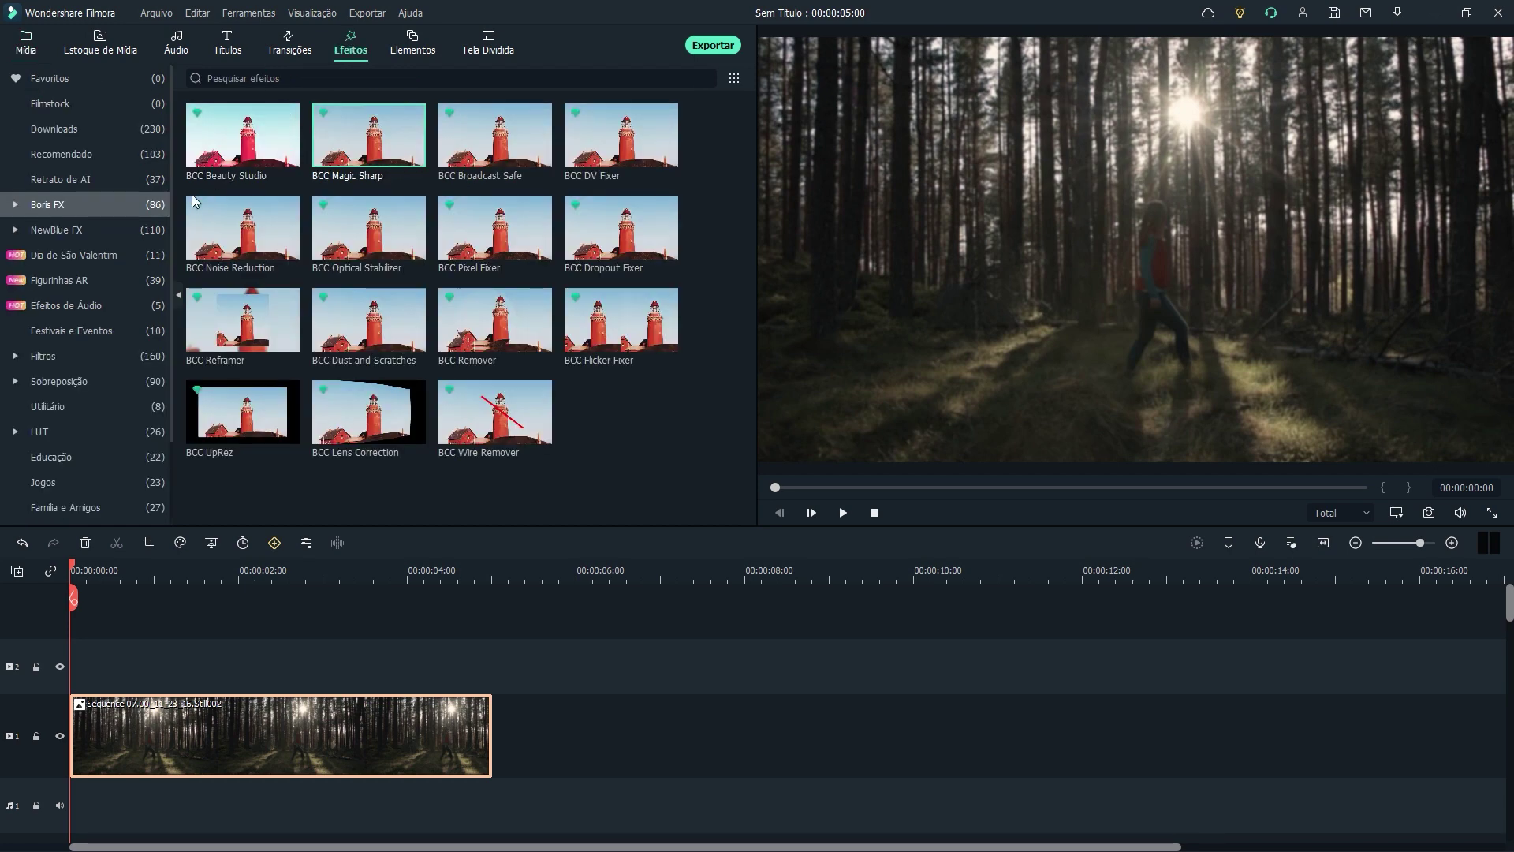
click(24, 207)
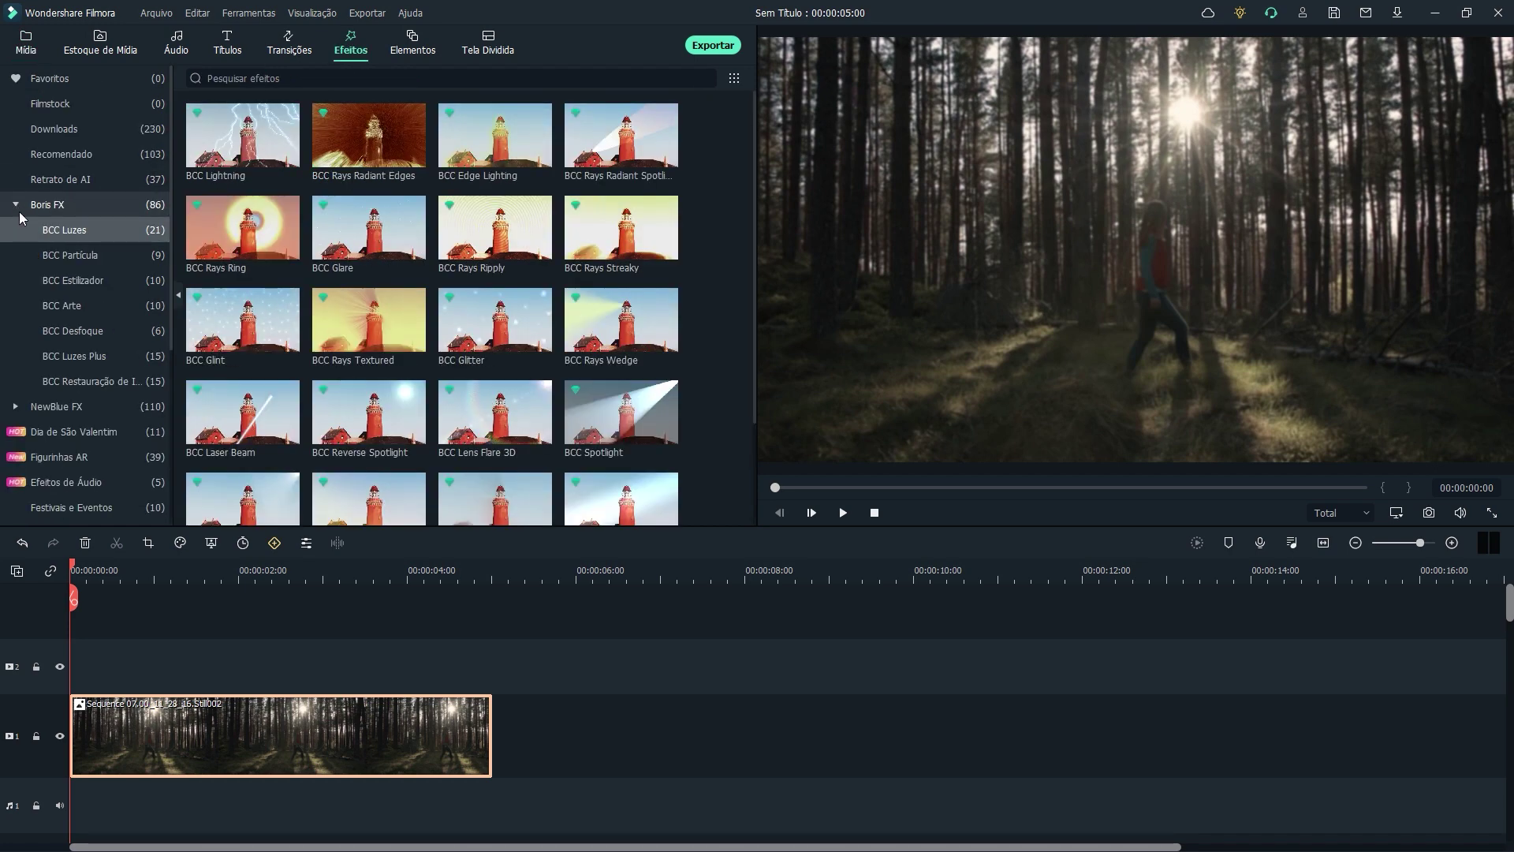
click(61, 380)
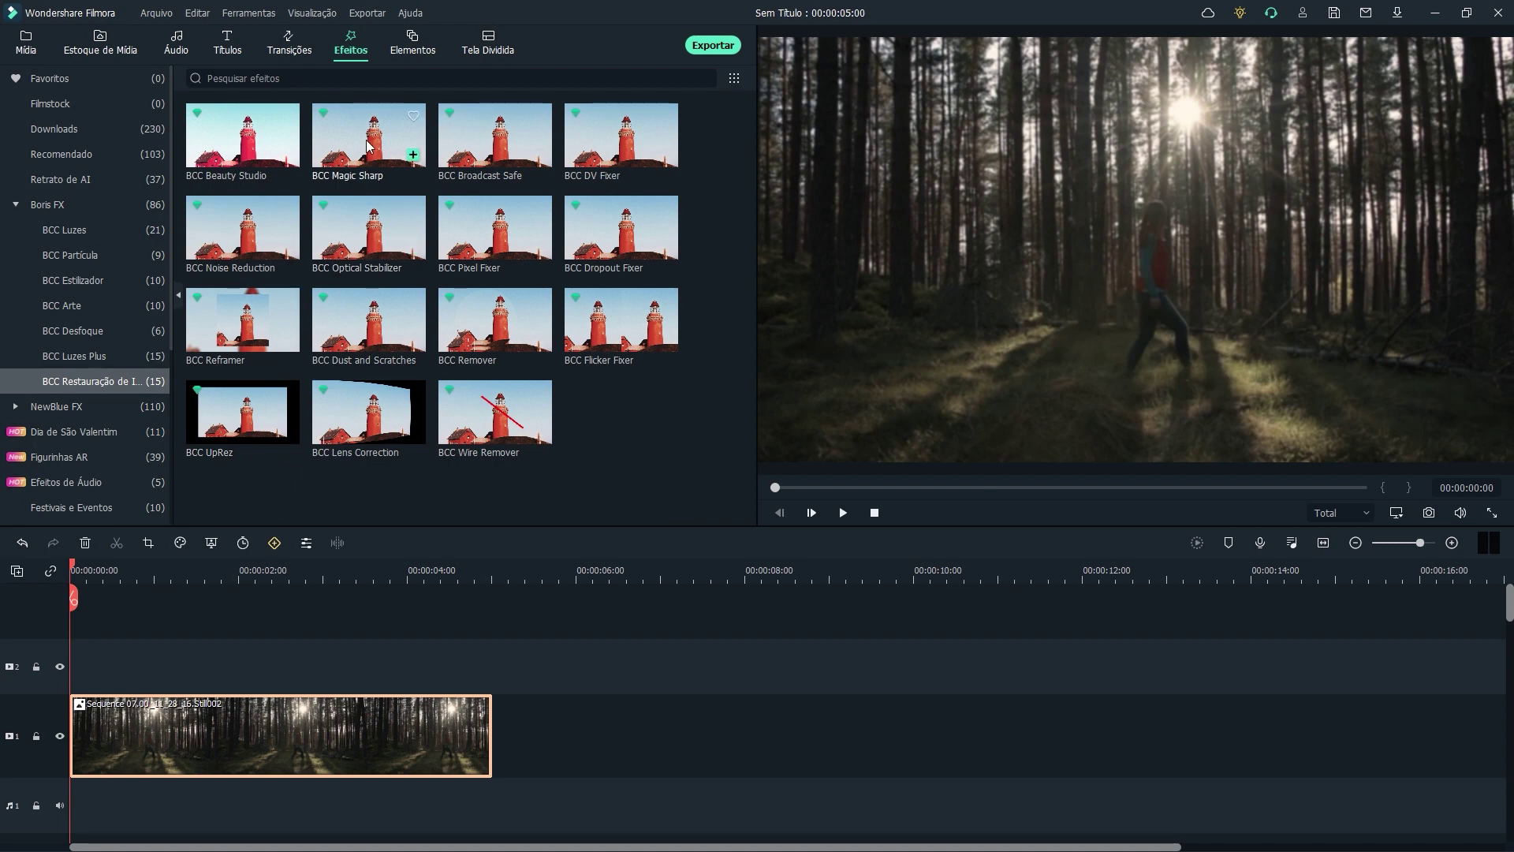
drag(433, 306, 126, 713)
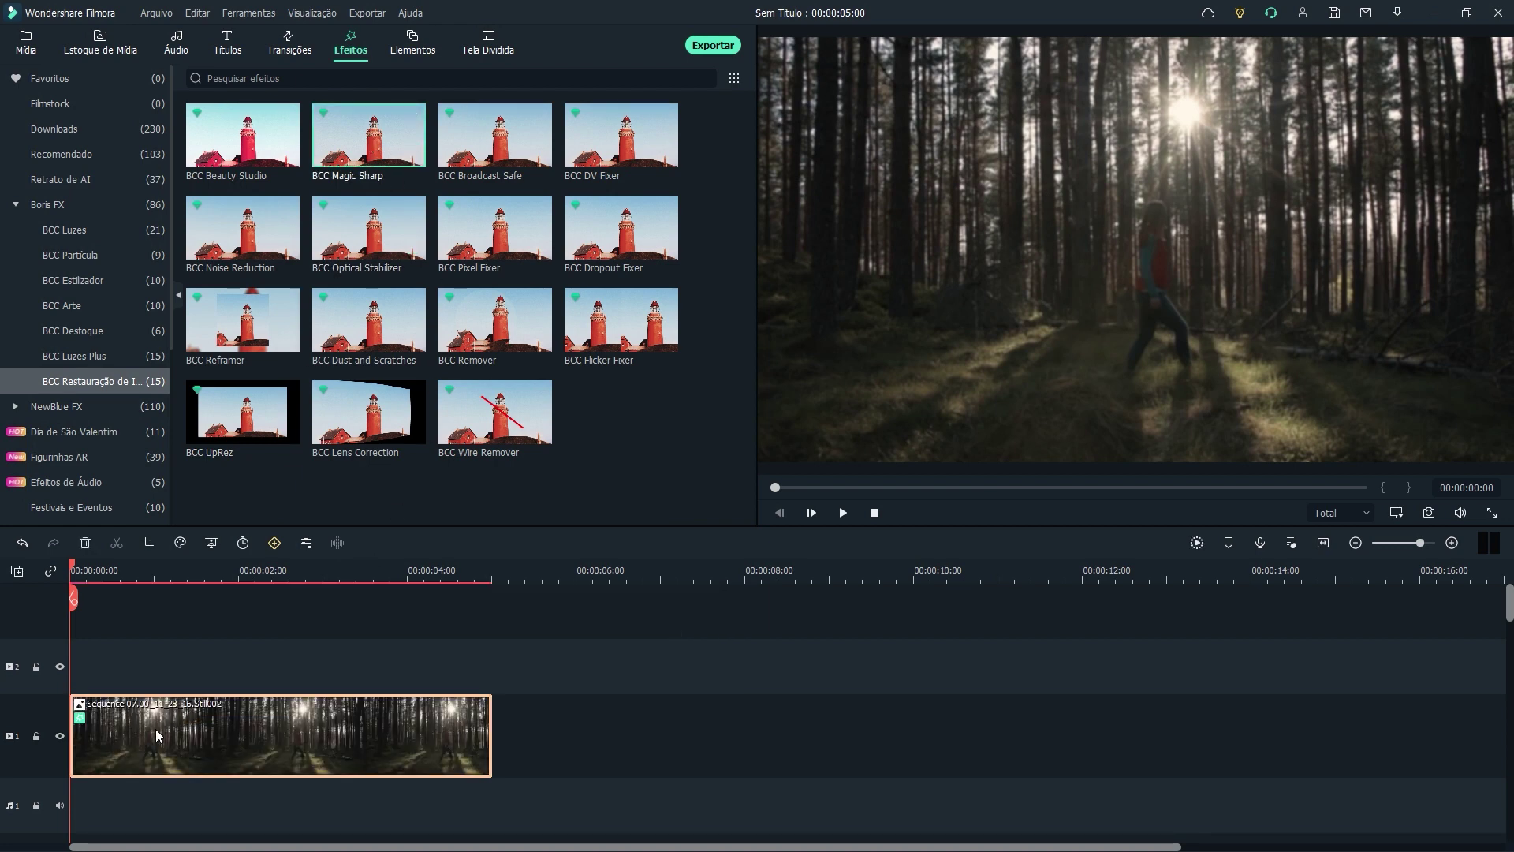
Set the comparison mode of the forest clip's Magic Sharp effect to Lado a Lado, keeping Sem Pré-definição as the preset
double_click(157, 734)
click(70, 72)
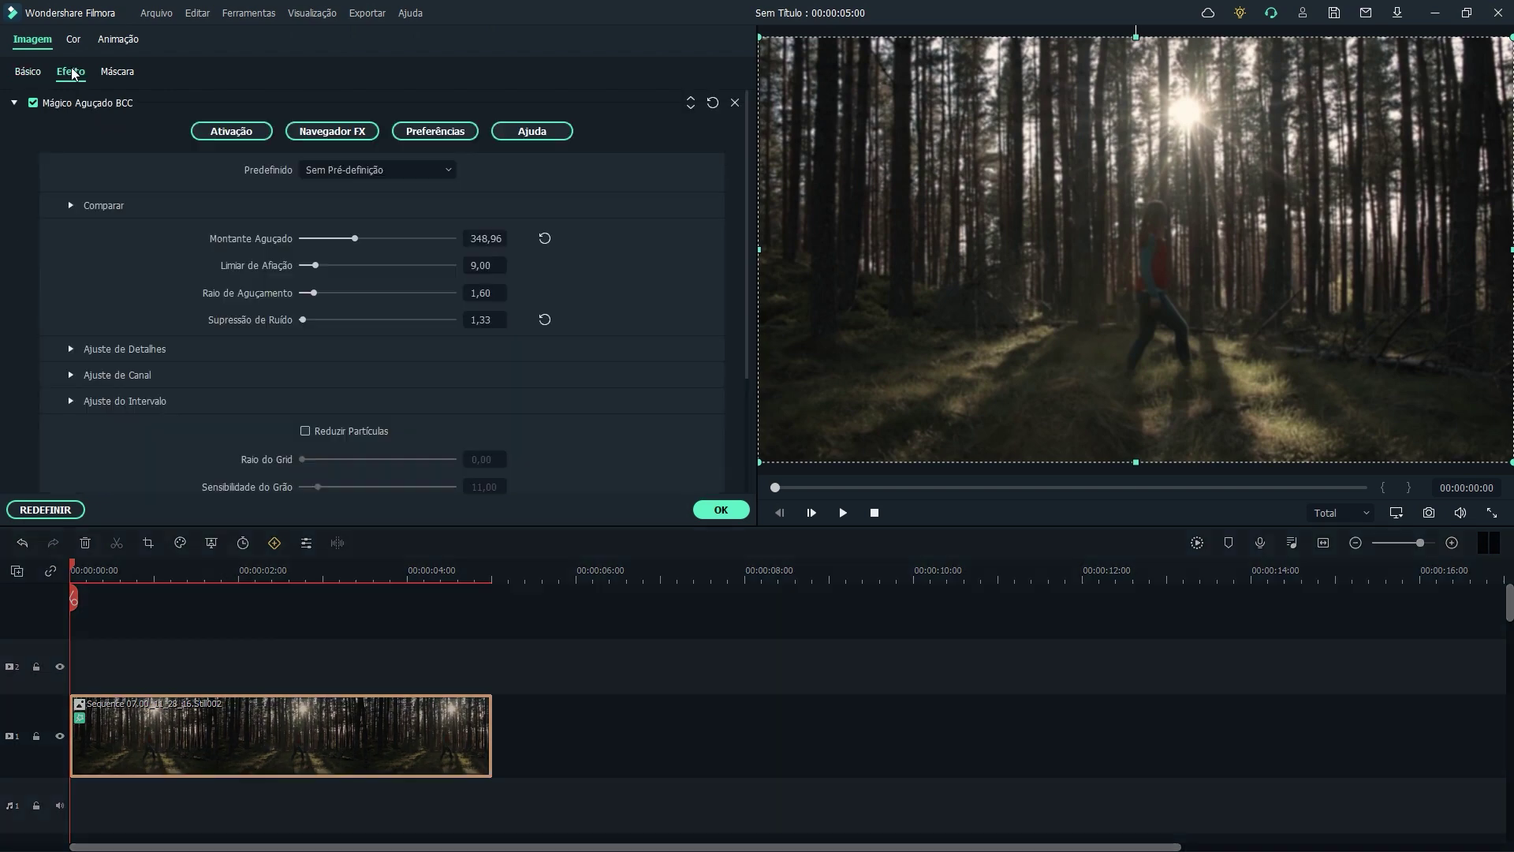
click(331, 170)
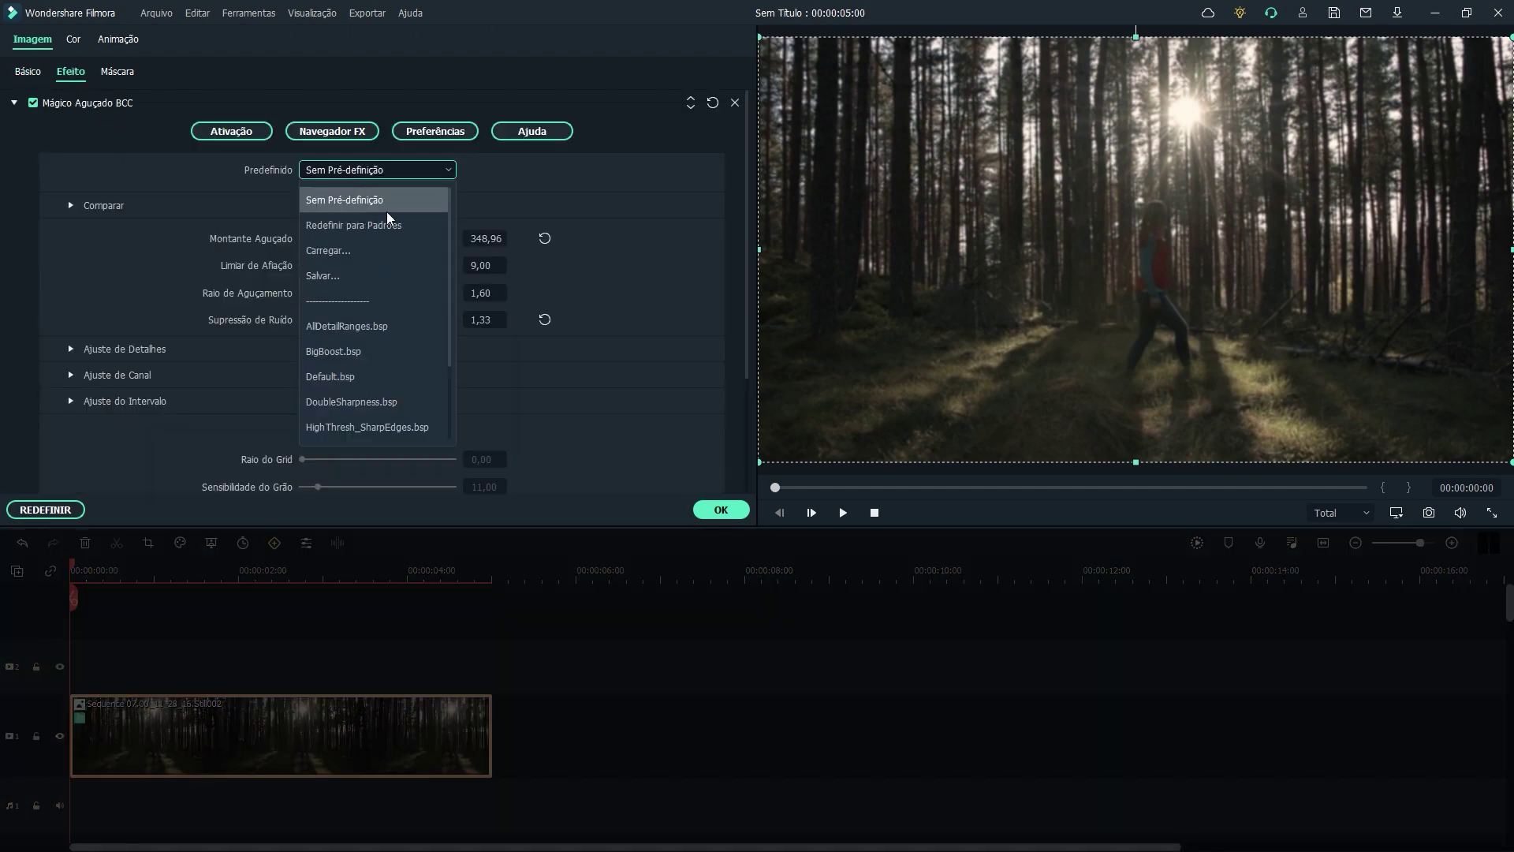
click(544, 204)
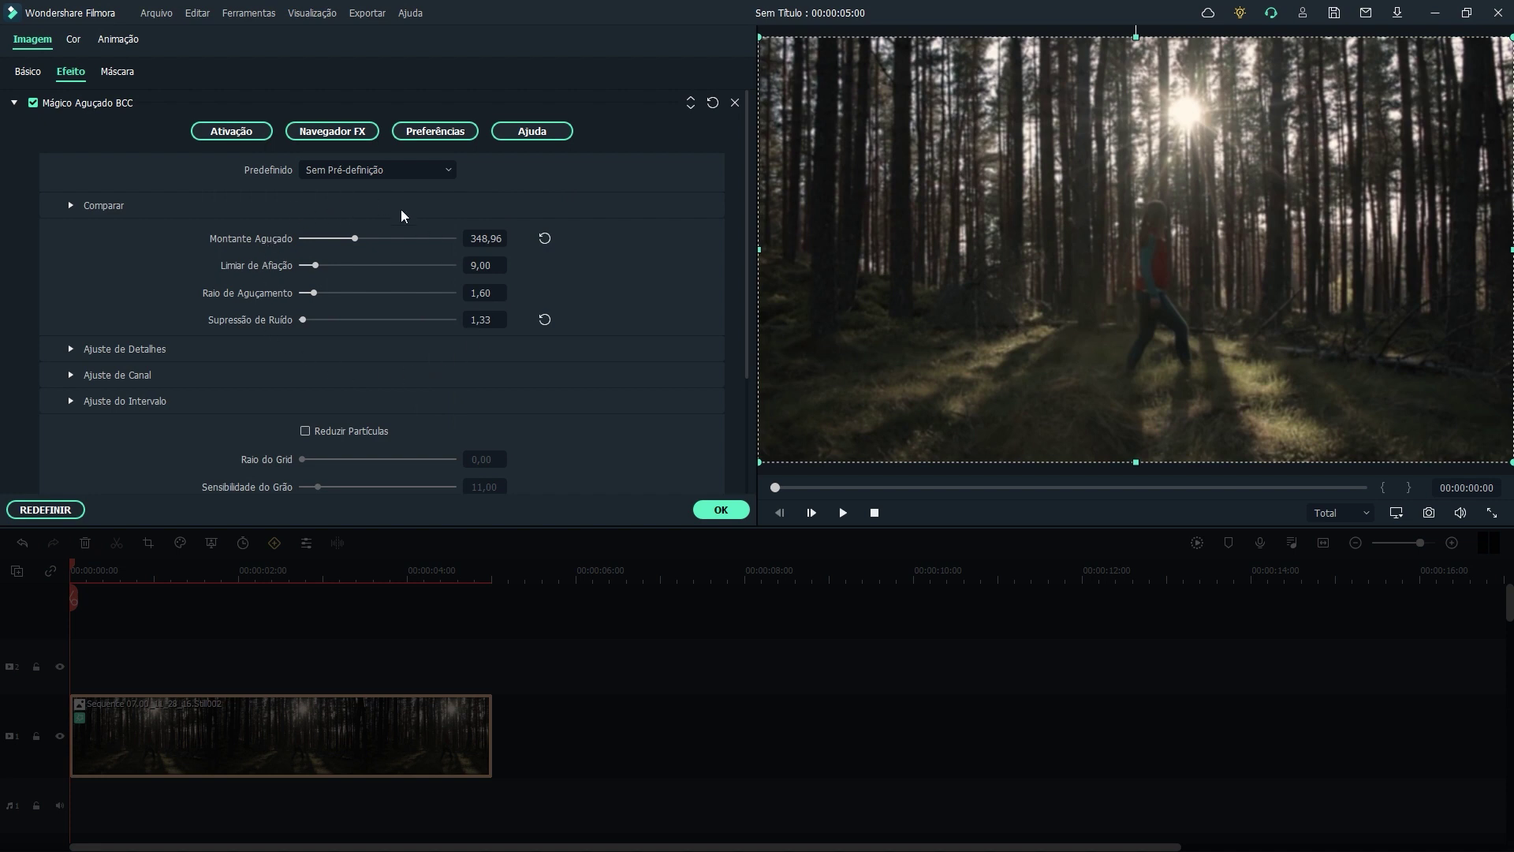
click(71, 205)
click(344, 290)
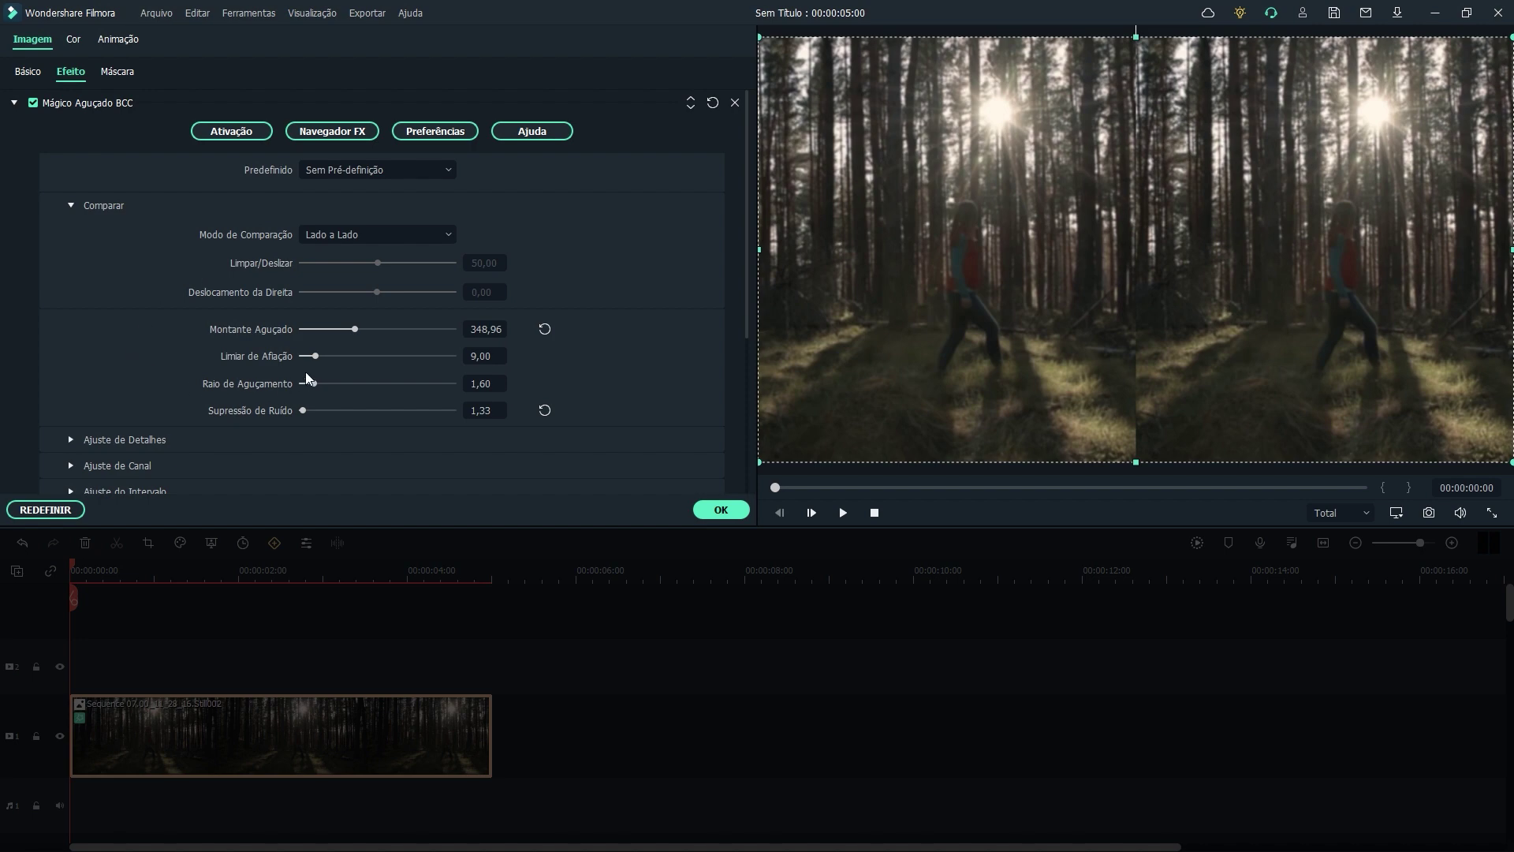
Set Magic Sharp's sharpening amount to 453,13, noise suppression to 18,59 and fine sharpening (Aguçamento Fino) to 354,17
drag(357, 330, 376, 329)
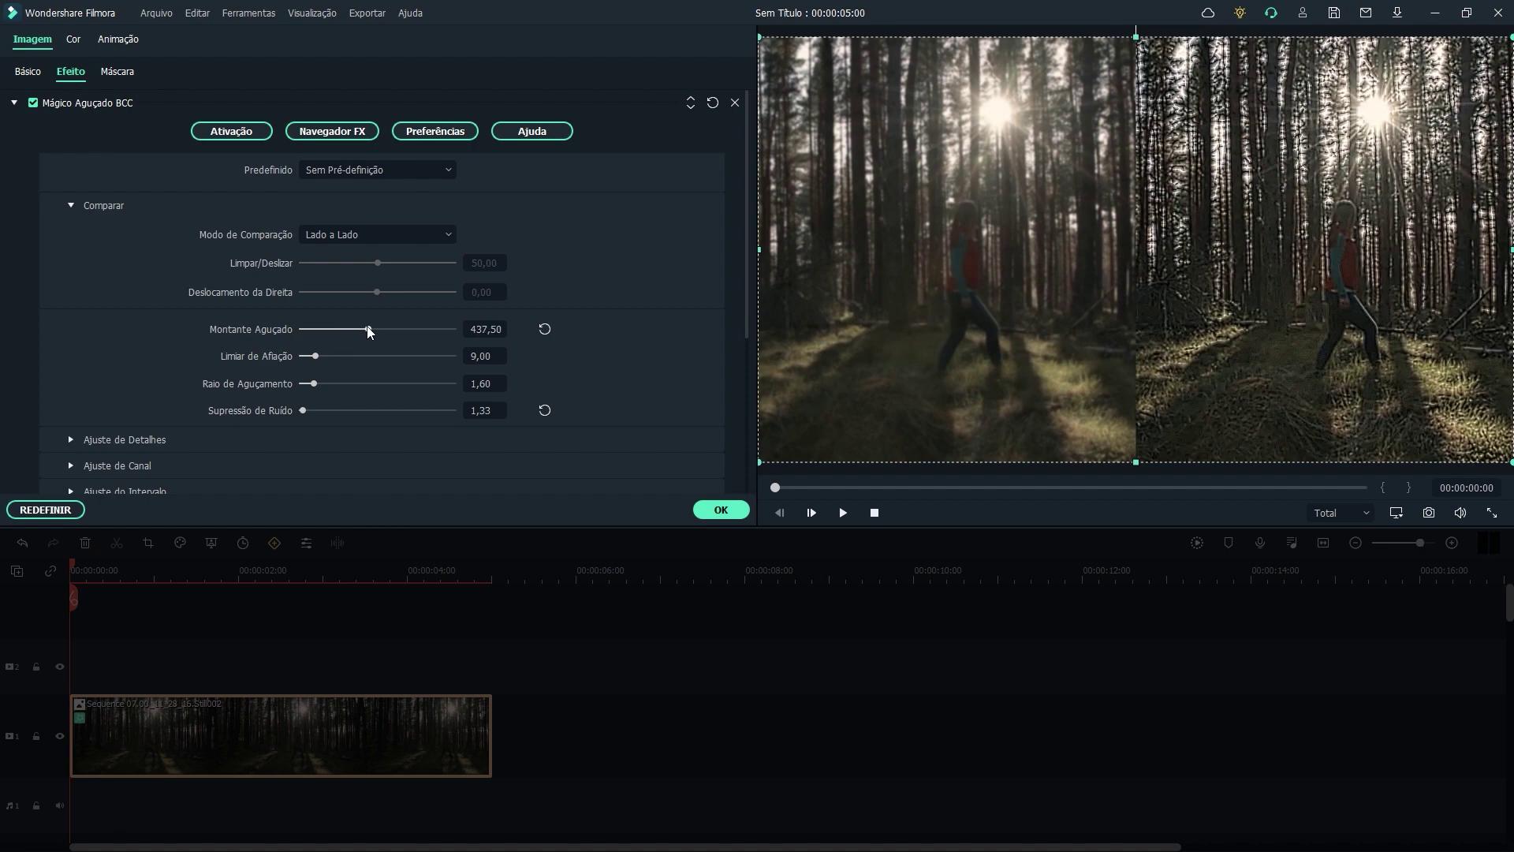
mouse_move(305, 409)
mouse_down()
mouse_move(329, 404)
mouse_move(307, 413)
mouse_up()
click(71, 439)
scroll(149, 427, down, 5)
scroll(335, 247, up, 3)
drag(352, 249, 384, 251)
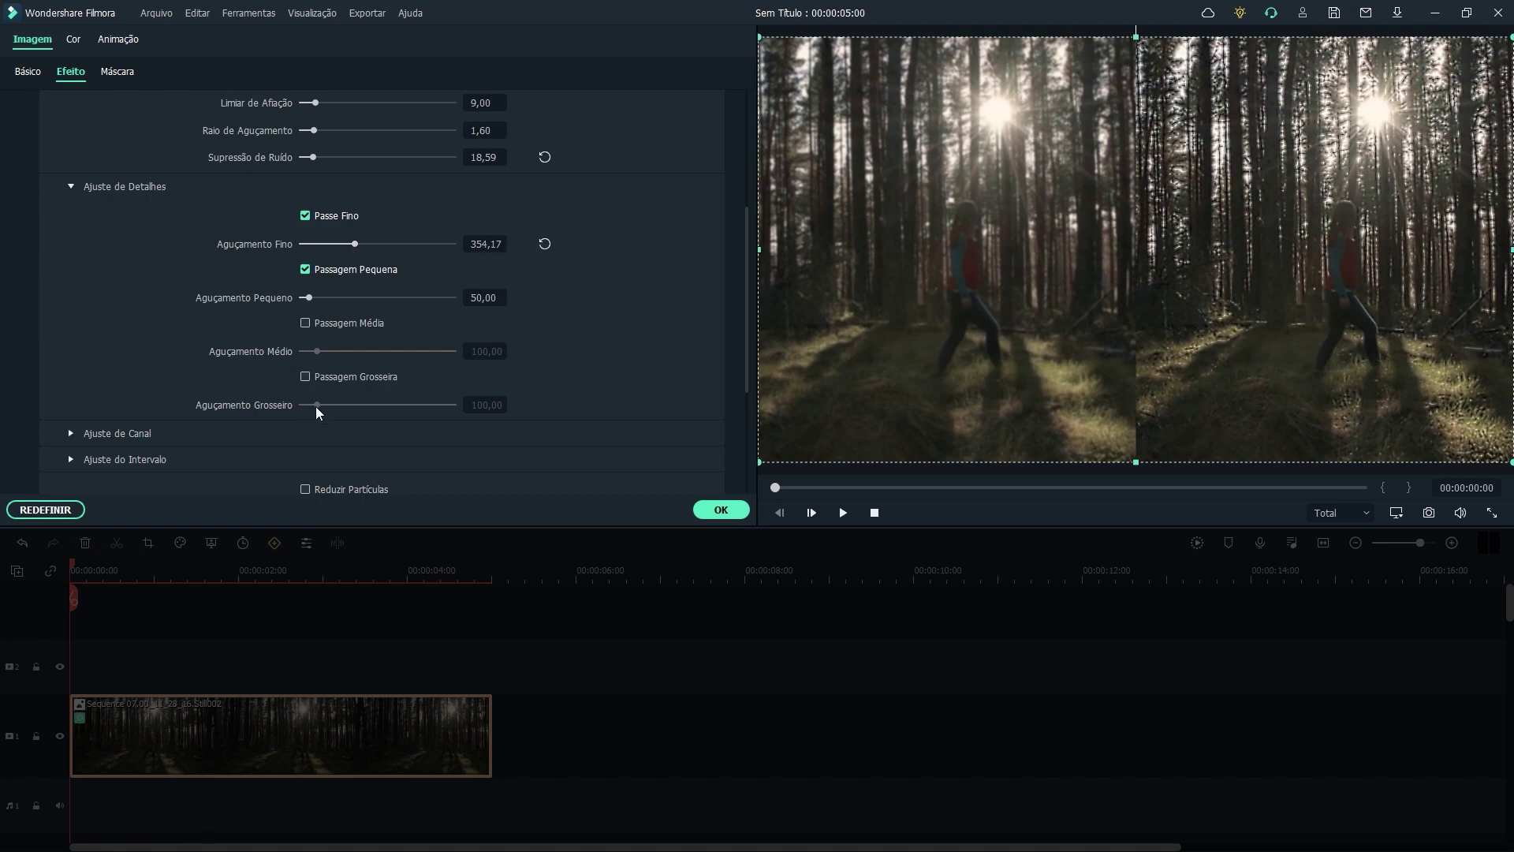
Turn off the Magic Sharp comparison mode and accept the effect settings
scroll(126, 288, up, 4)
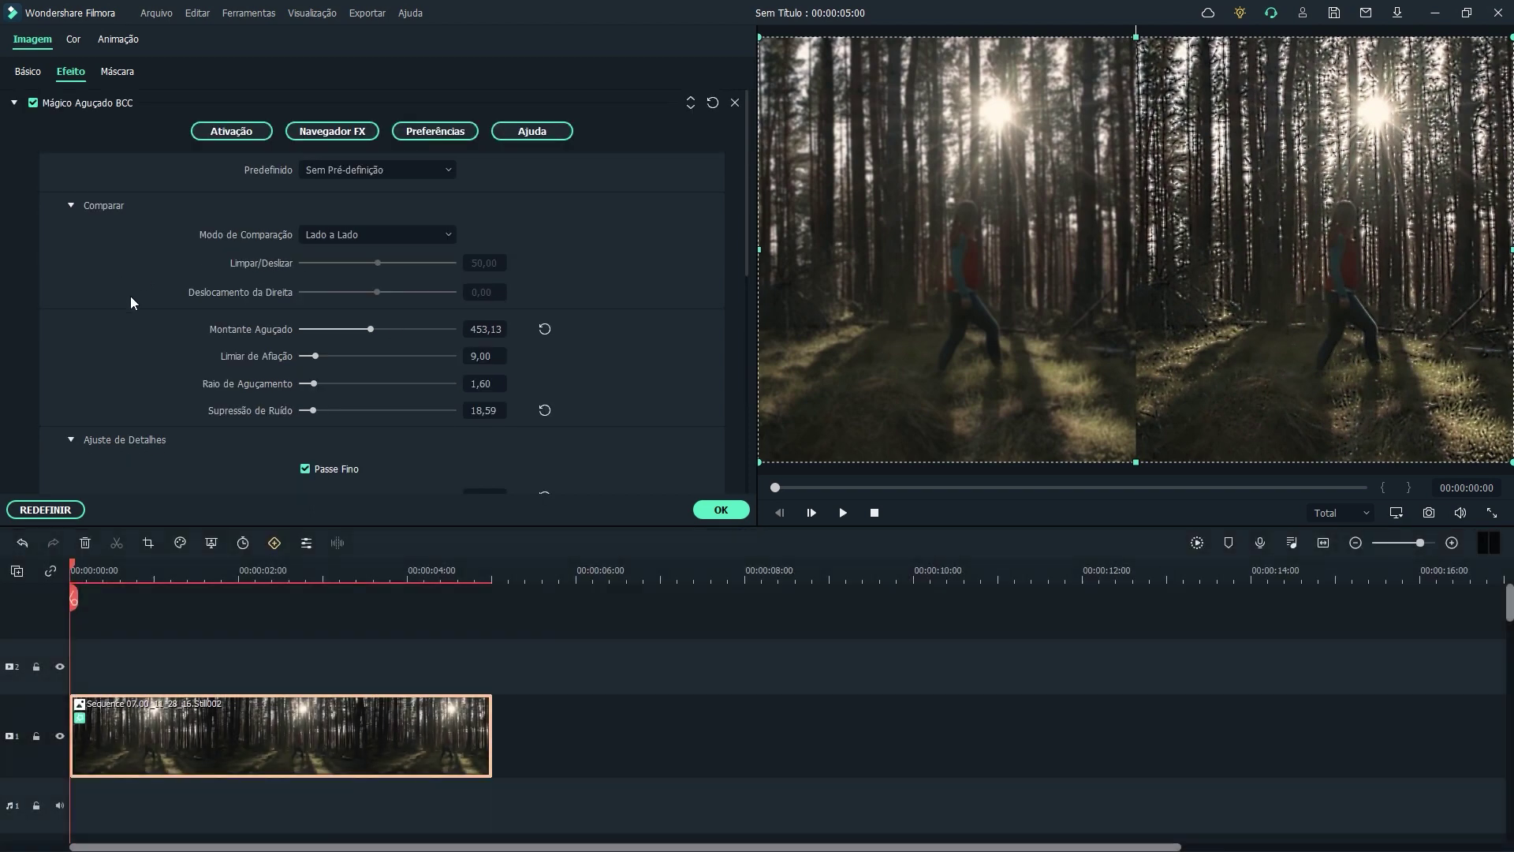
click(332, 234)
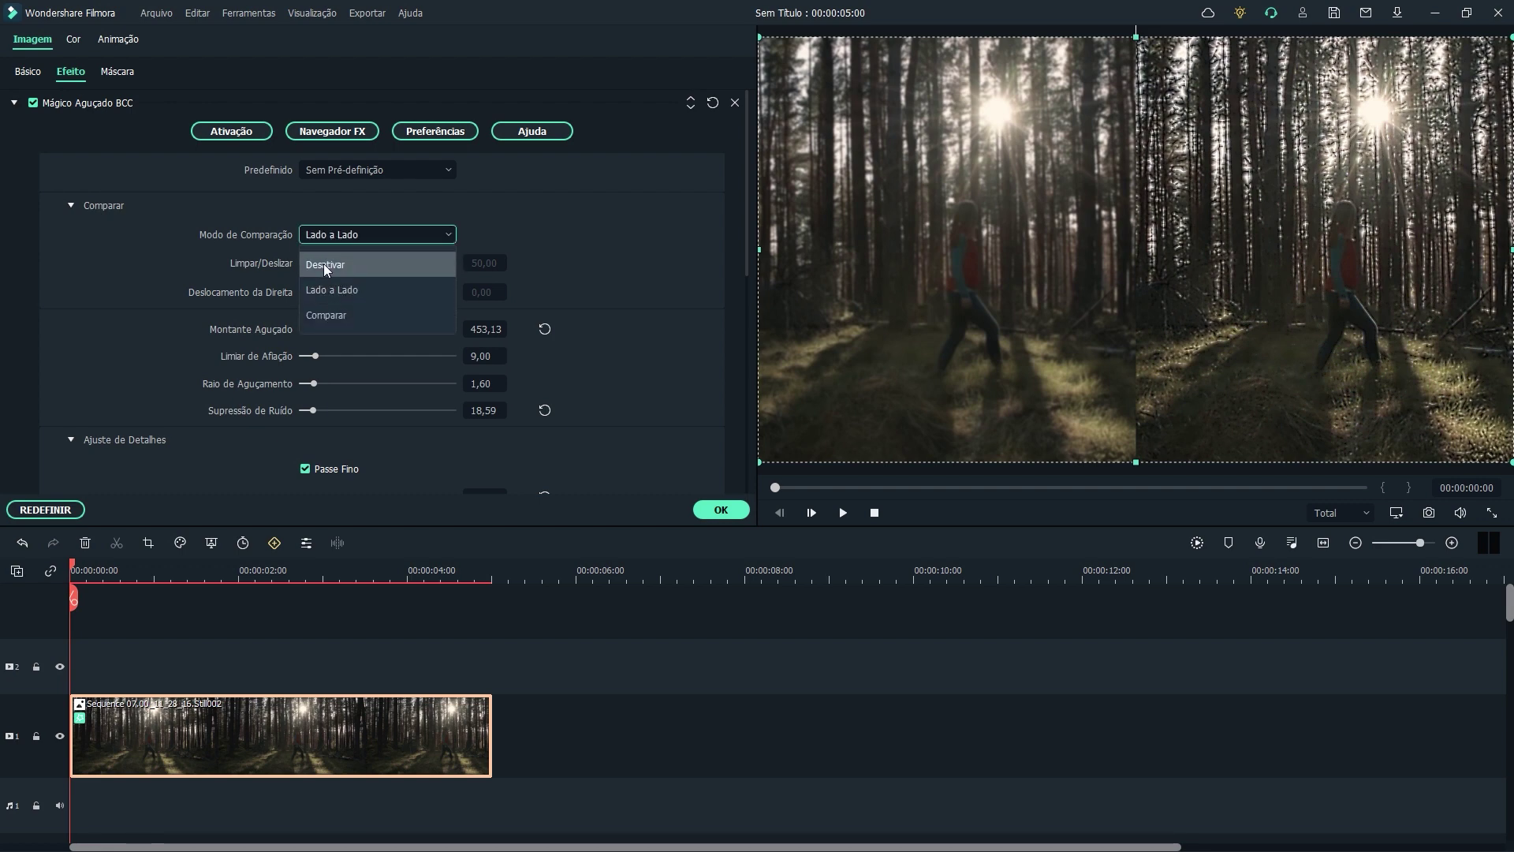
click(323, 265)
click(707, 509)
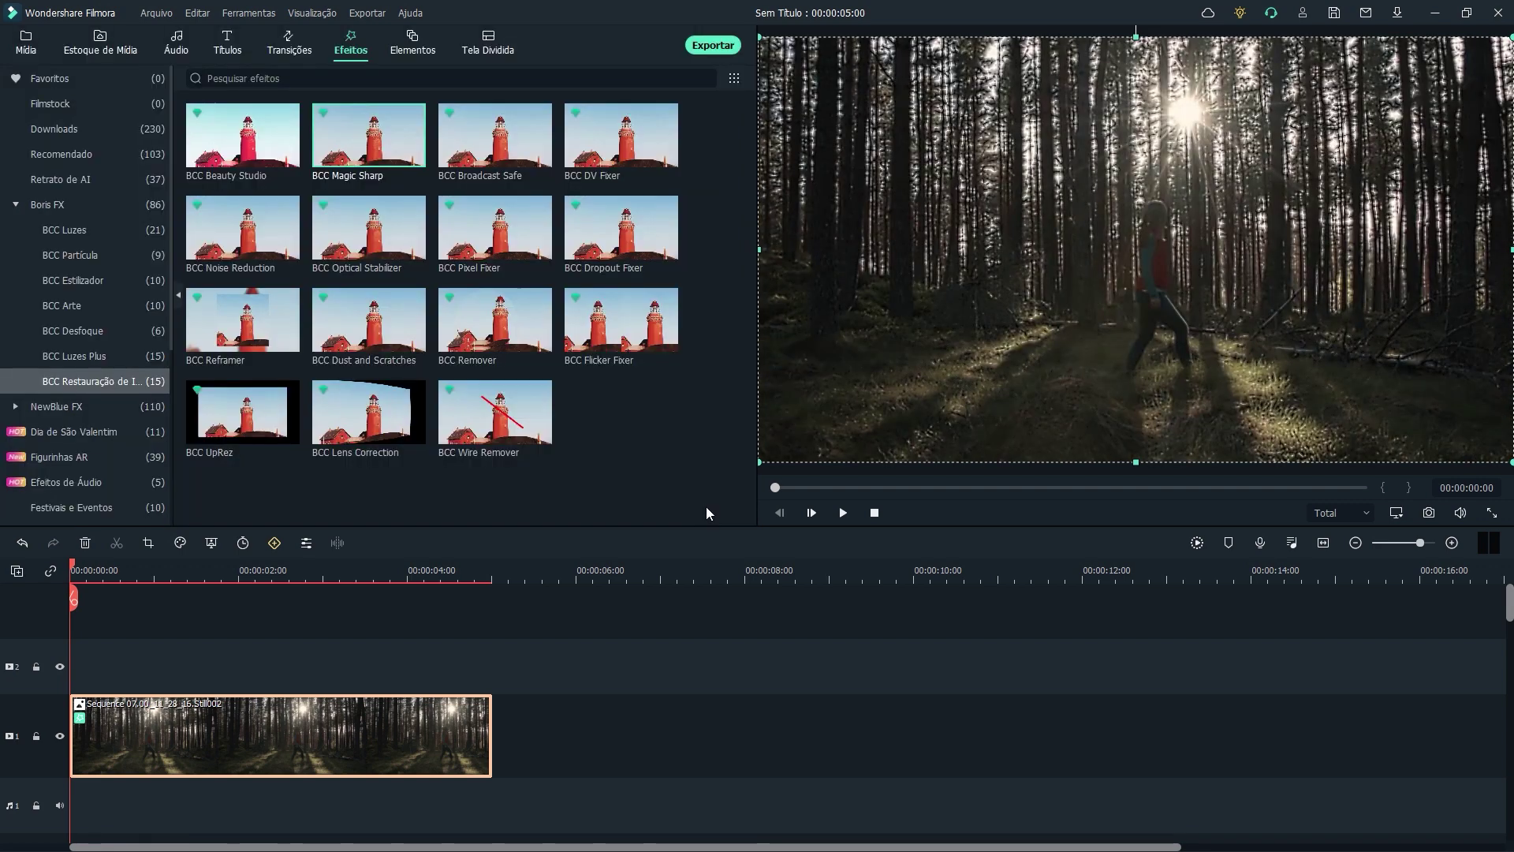
click(550, 715)
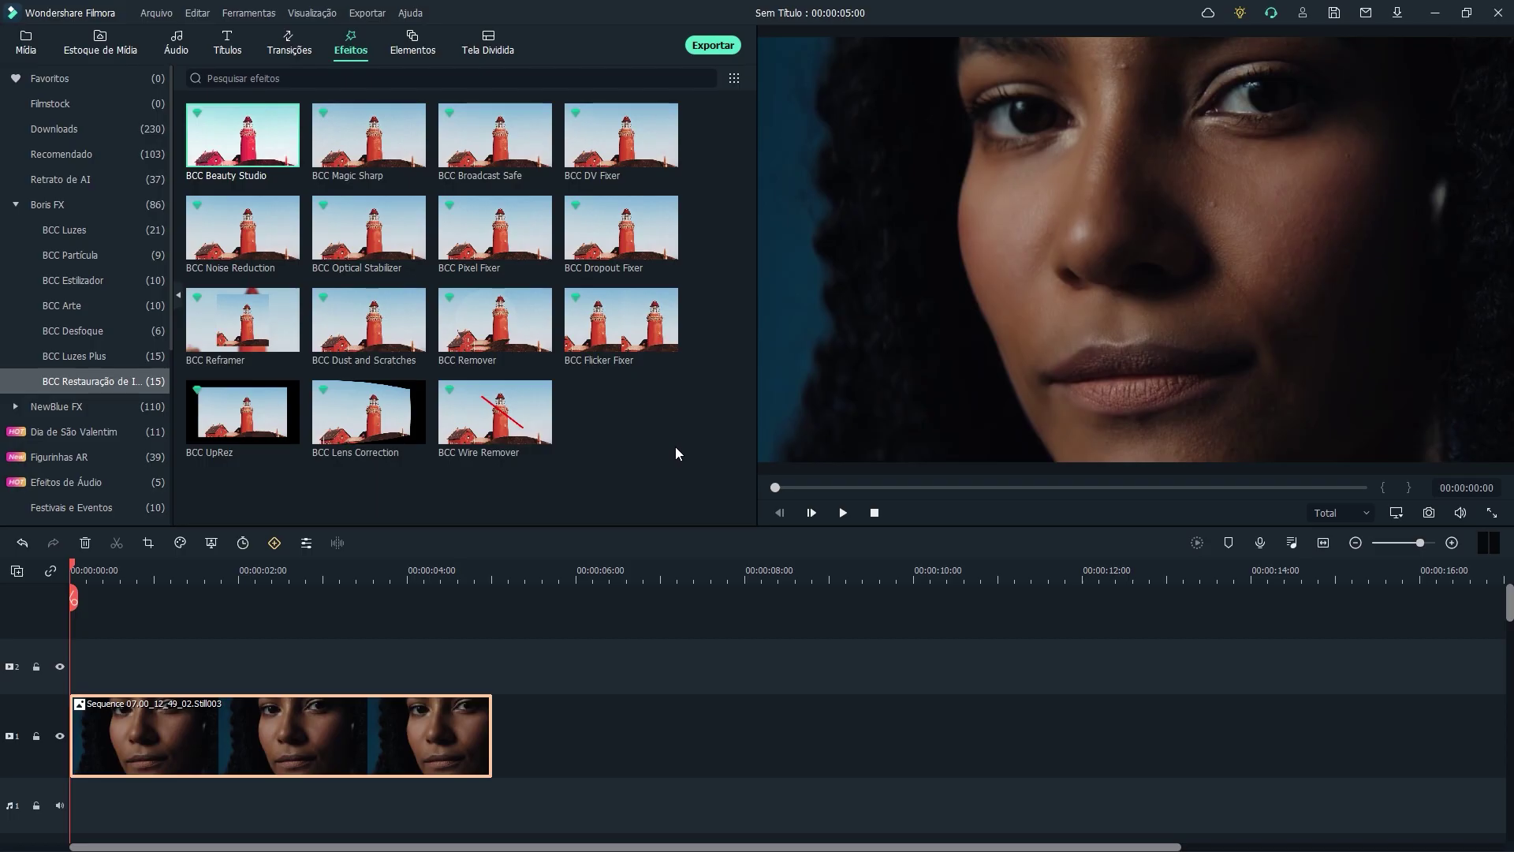
Apply the BCC Beauty Studio effect to the portrait clip and browse the presets in the clip's effect settings
drag(250, 329, 215, 721)
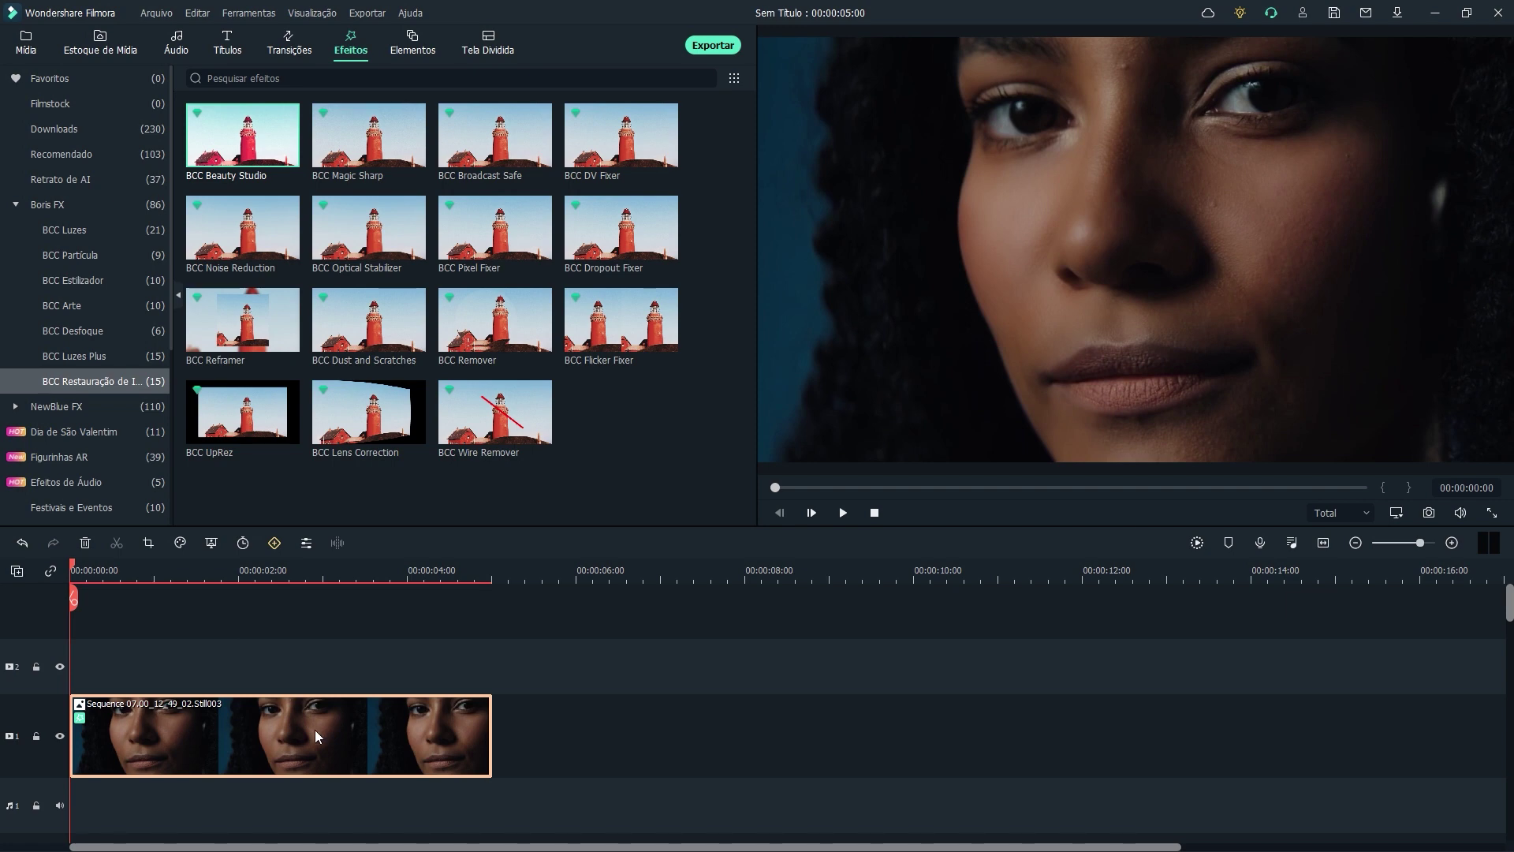
double_click(366, 730)
click(71, 73)
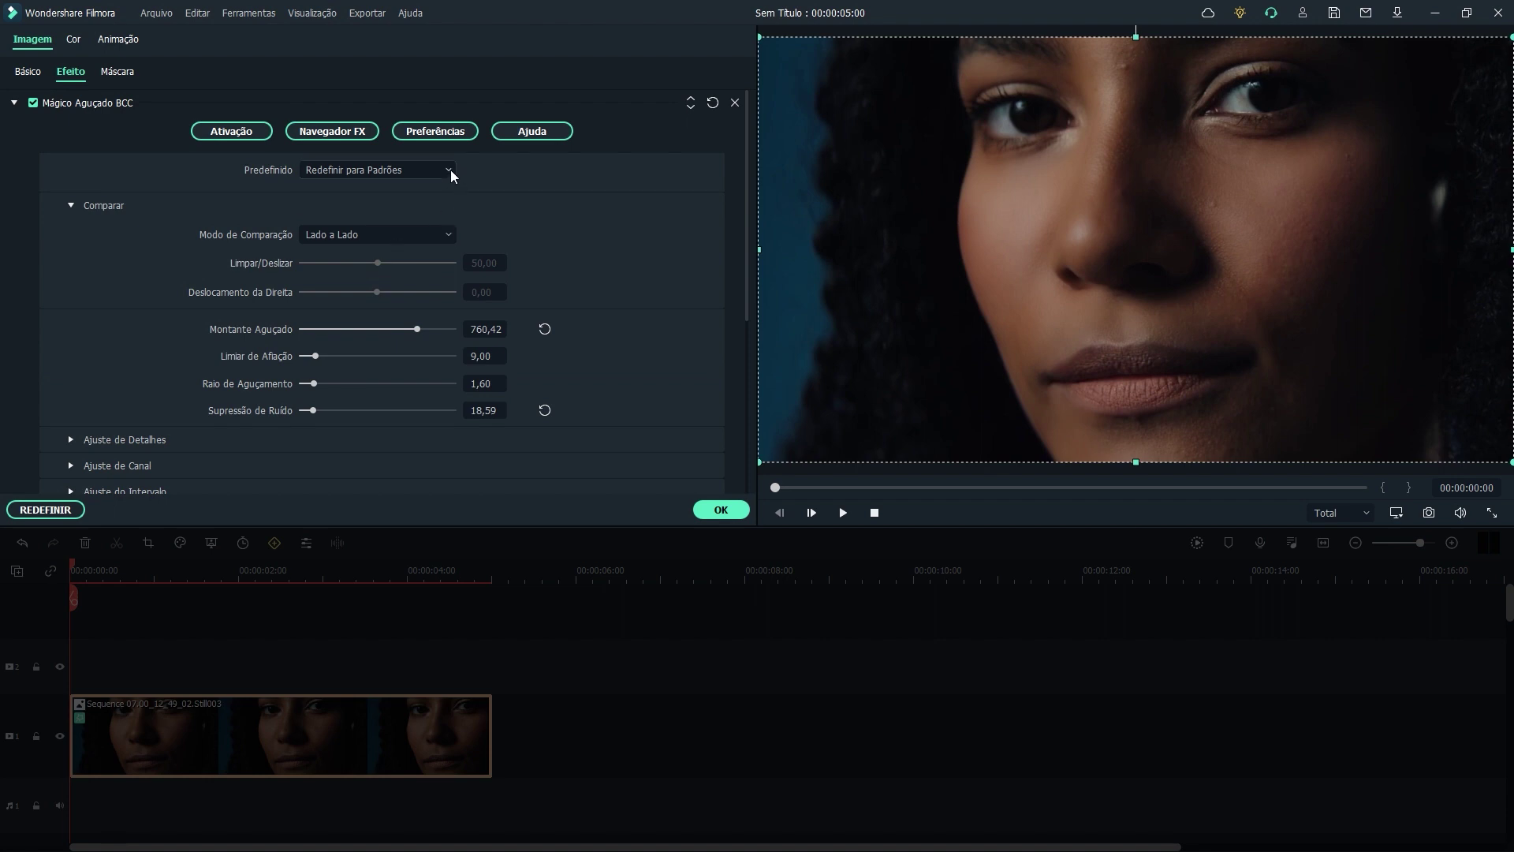
click(449, 169)
scroll(421, 311, down, 2)
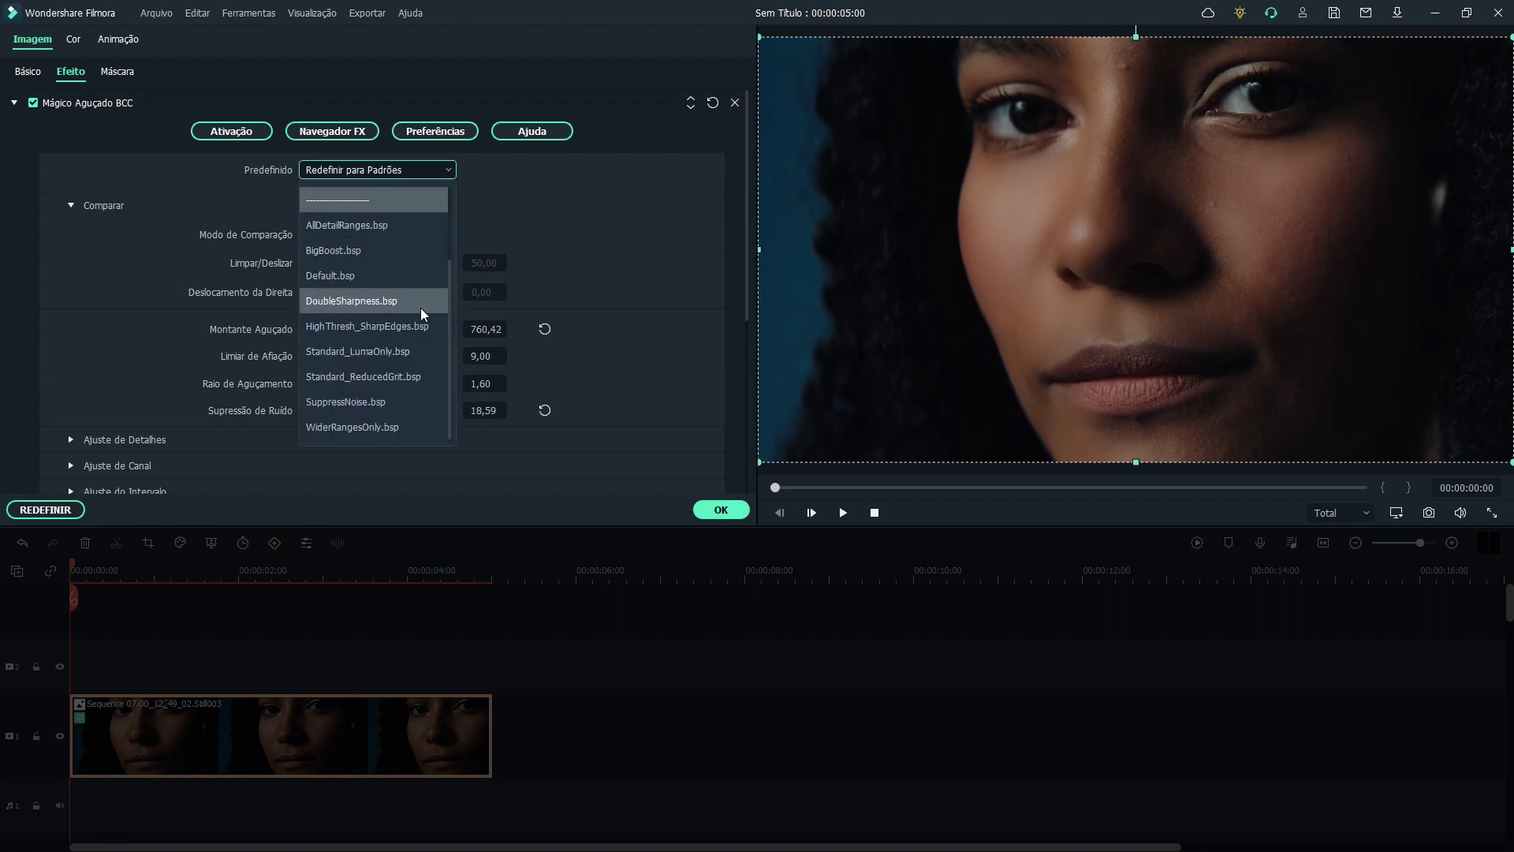
click(588, 210)
Switch the portrait clip's comparison mode off and back to Lado a Lado
click(353, 235)
click(339, 264)
click(339, 237)
click(331, 289)
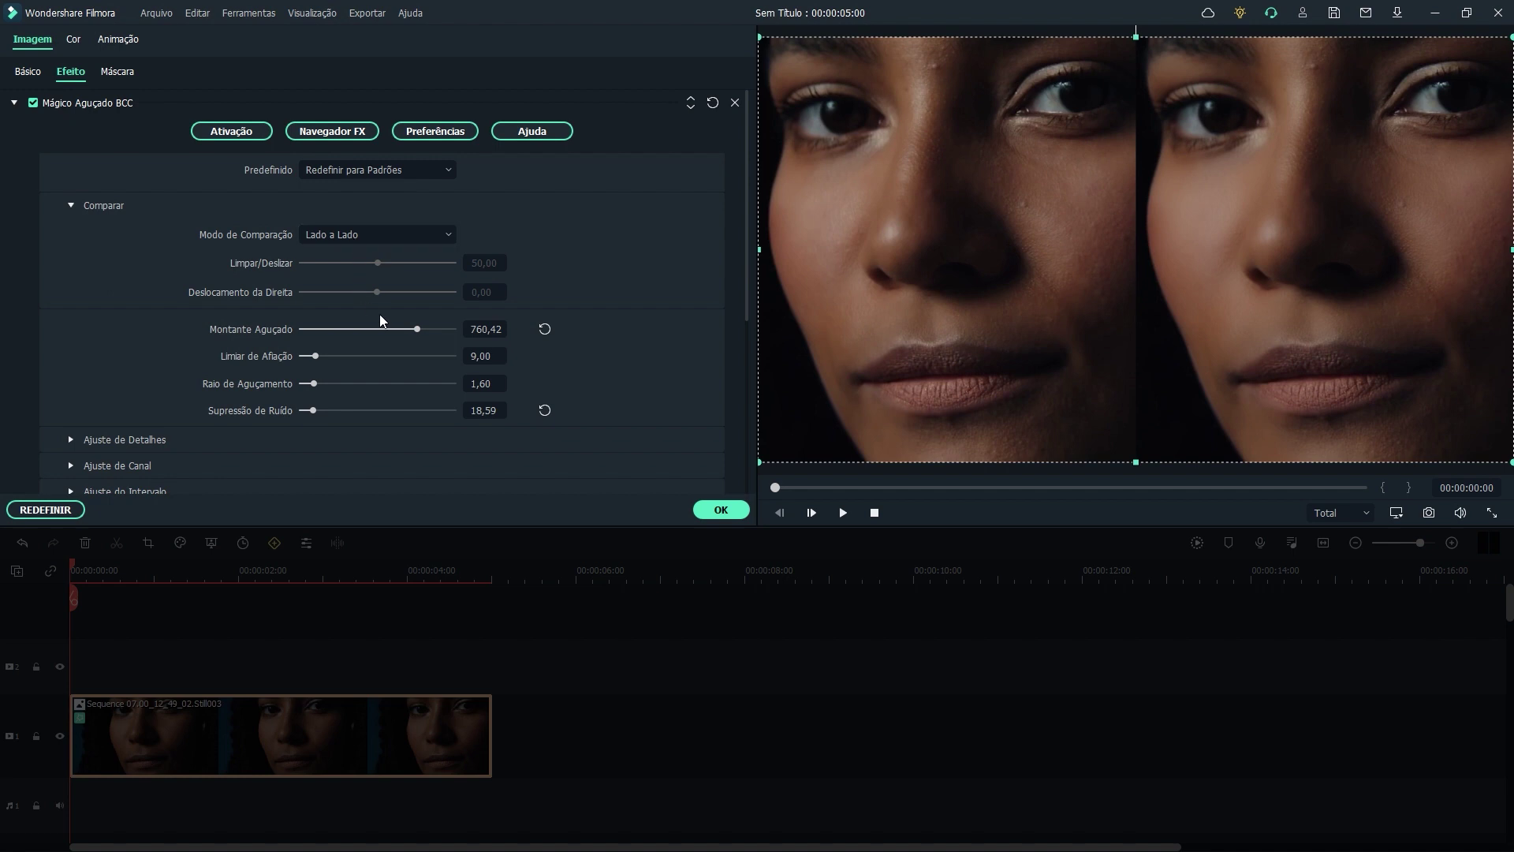
Raise the portrait effect's sharpening amount slightly and increase its blend with the original (Misturar com o Original)
mouse_move(417, 329)
mouse_down()
mouse_move(305, 333)
mouse_move(423, 329)
mouse_up()
drag(746, 183, 750, 379)
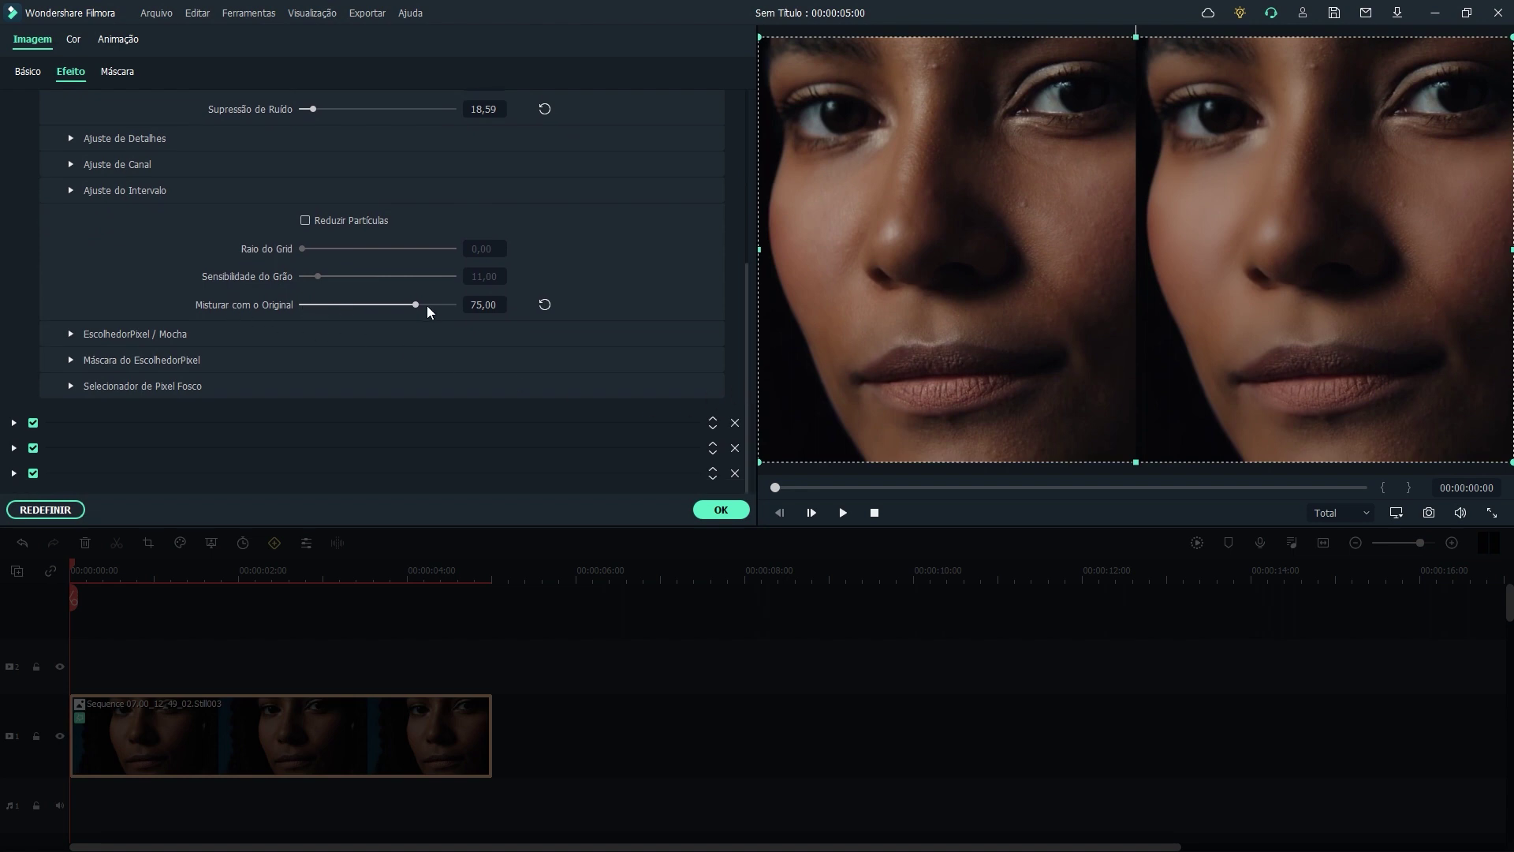
drag(415, 304, 471, 304)
click(585, 675)
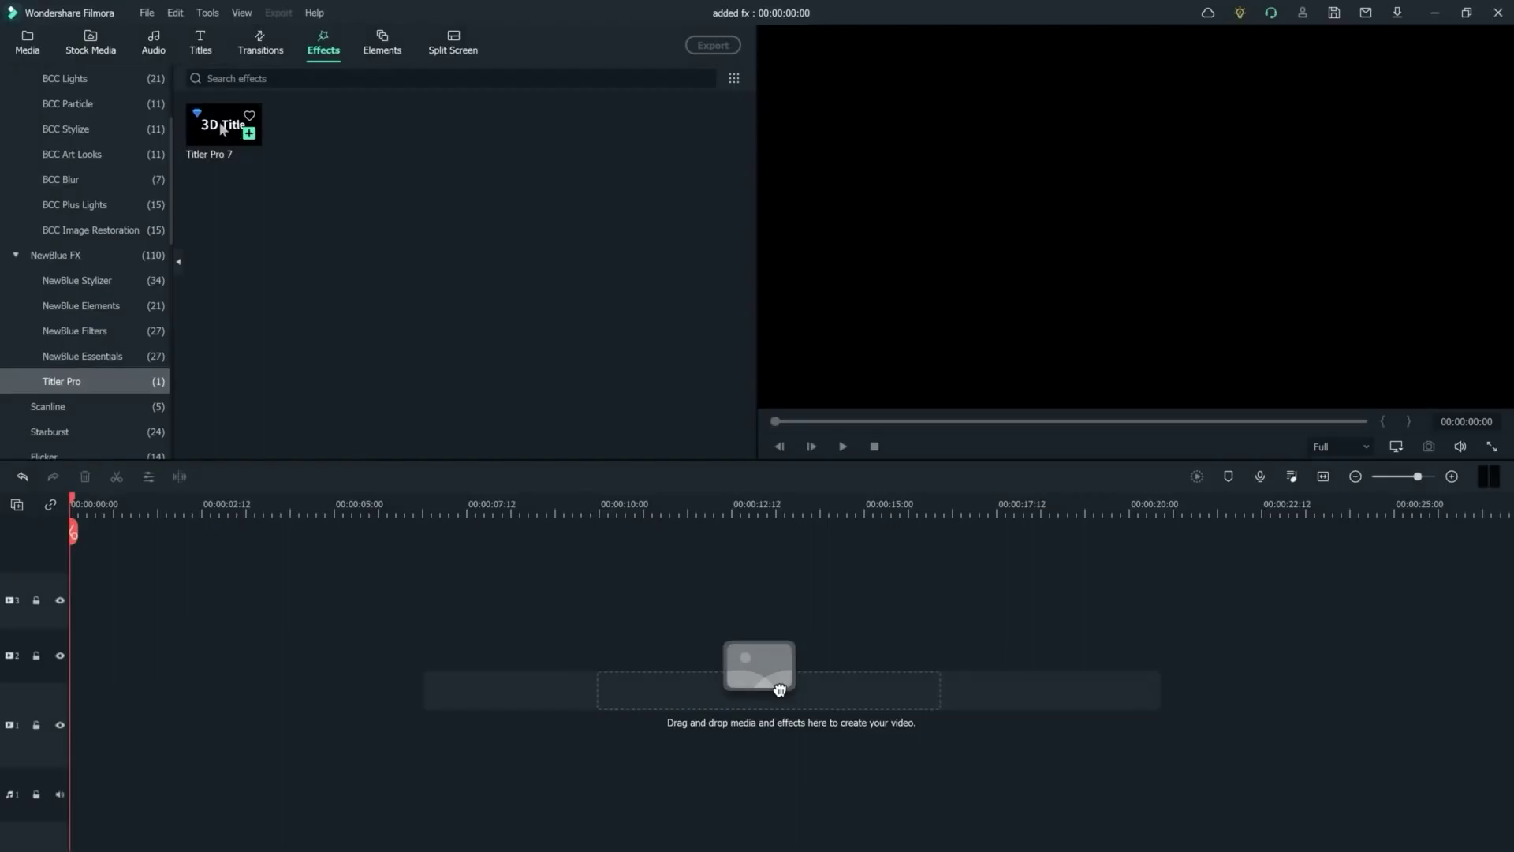
Place the Titler Pro 7 title effect at the start of video track 2
drag(774, 686, 64, 652)
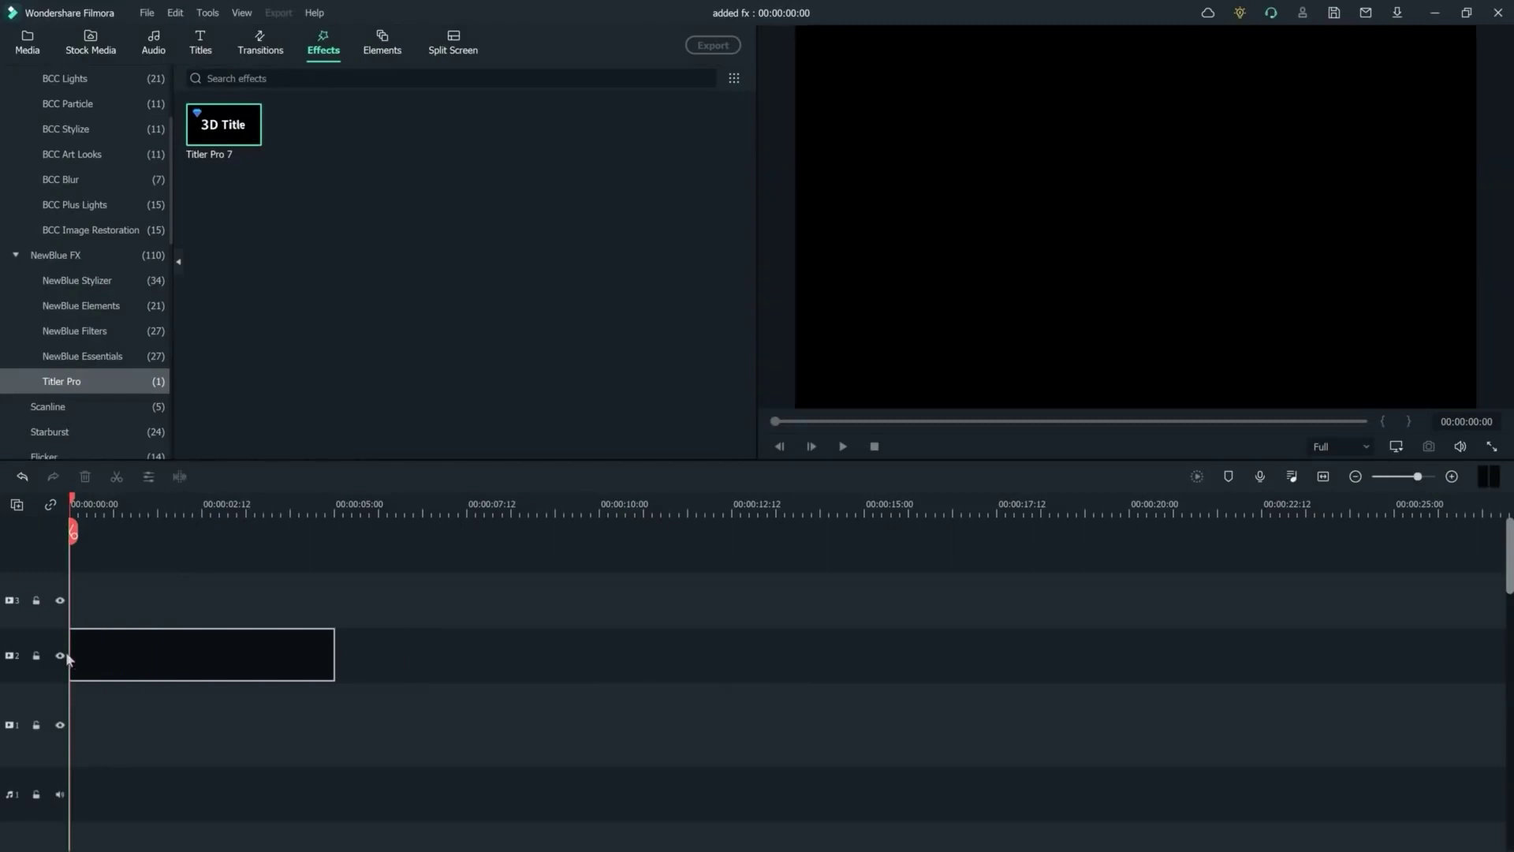
Open the title clip on video track 2 in the Titler Pro editor and replace its placeholder text with FILMORA 11
double_click(210, 644)
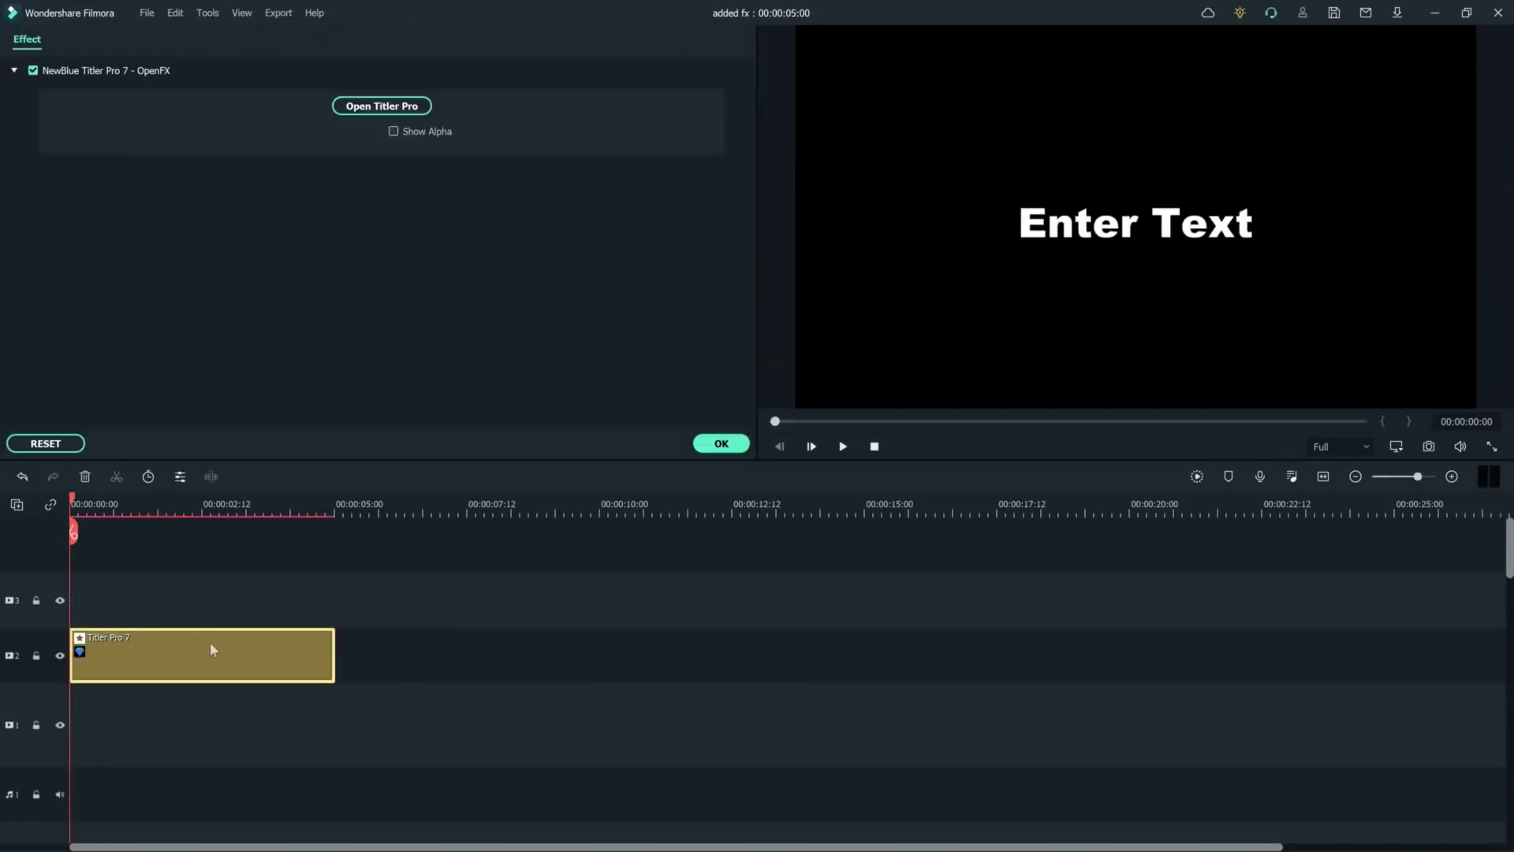
click(398, 108)
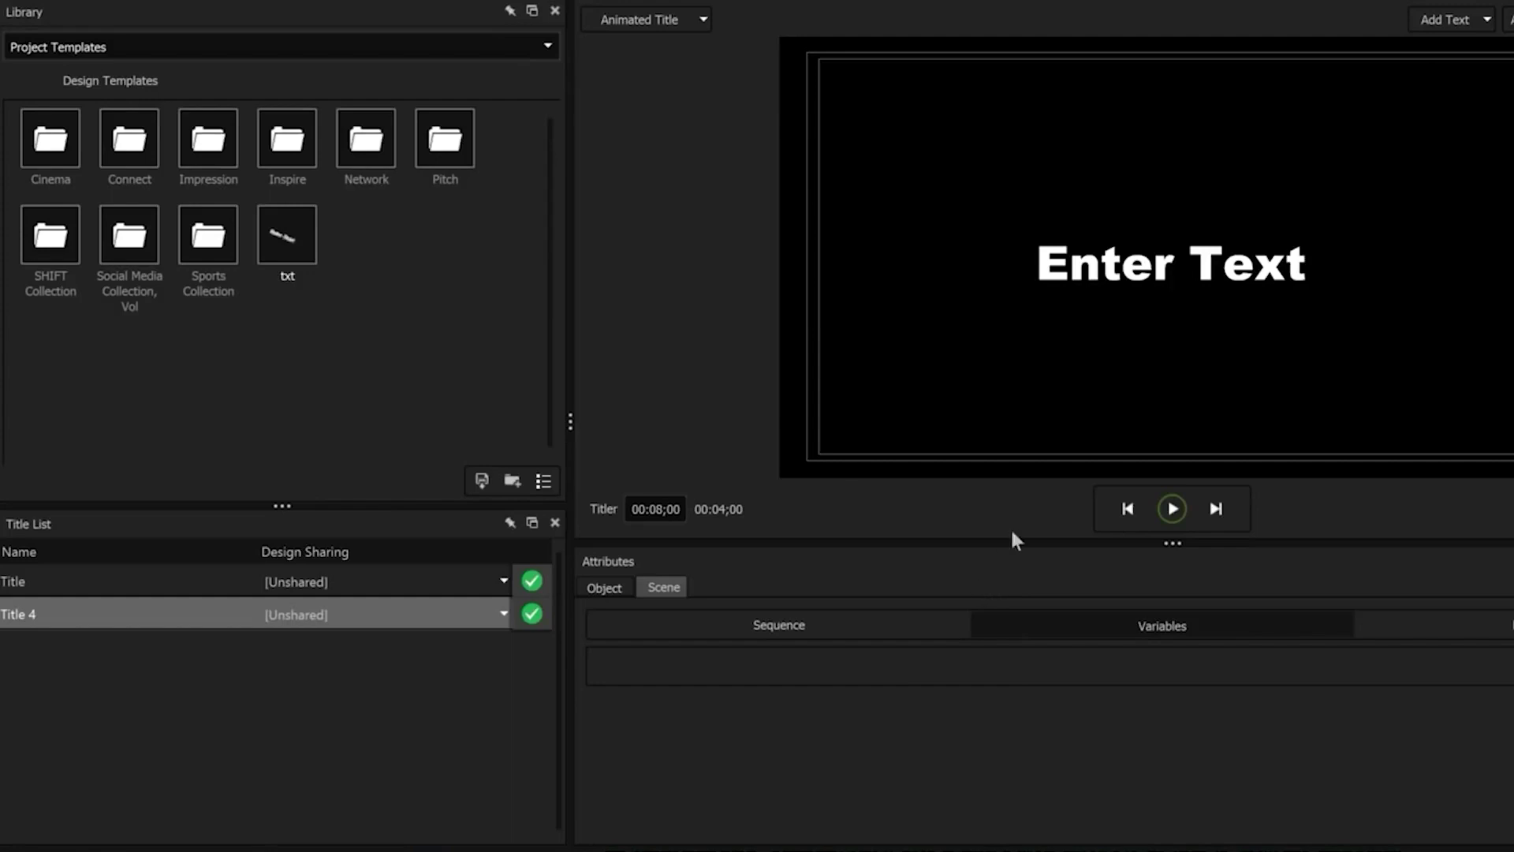
click(1297, 265)
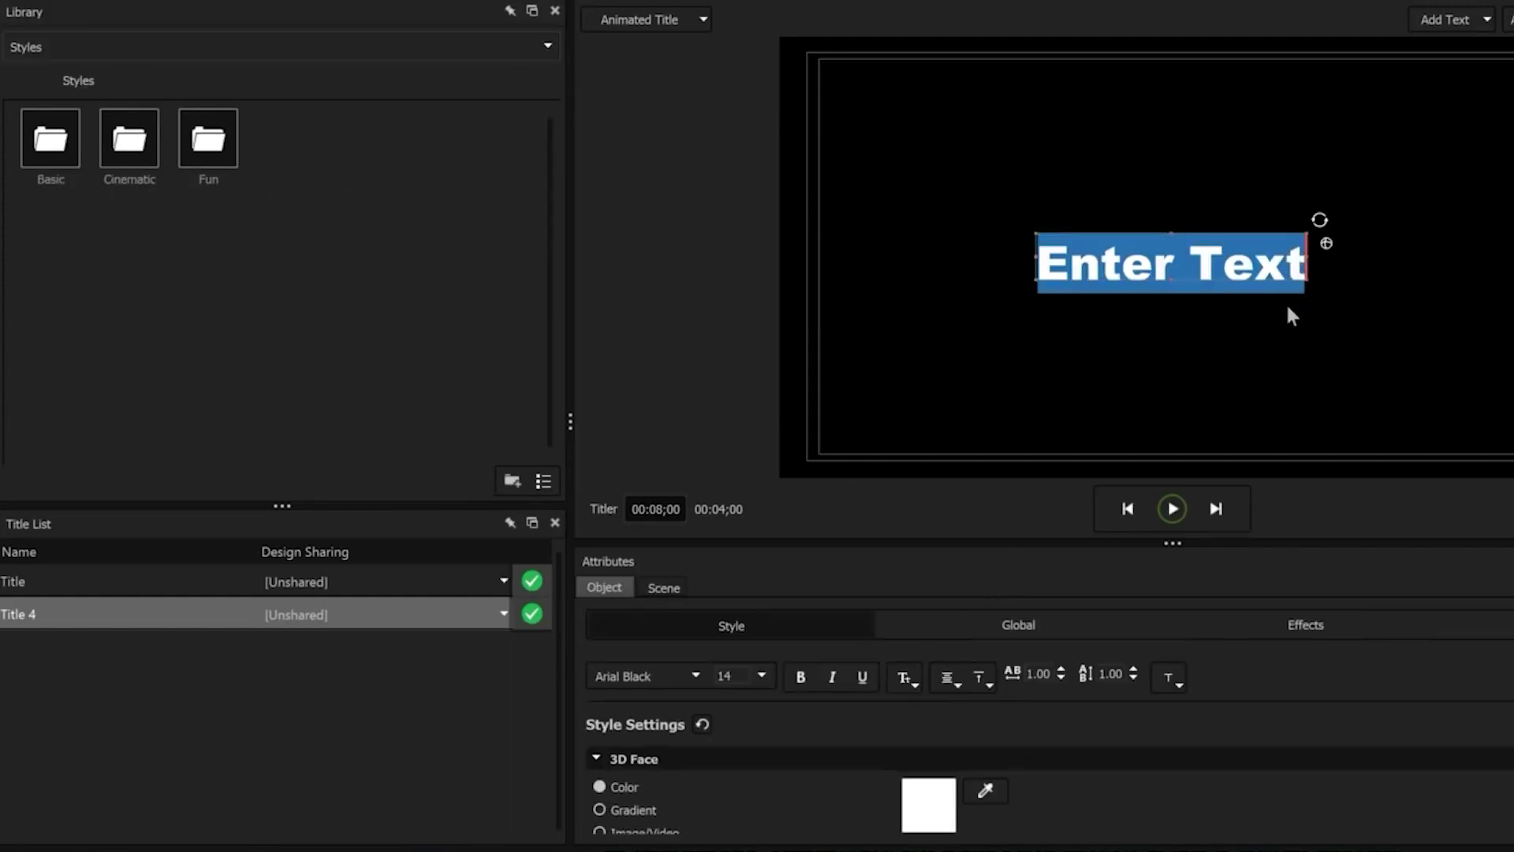
text(FILMORA )
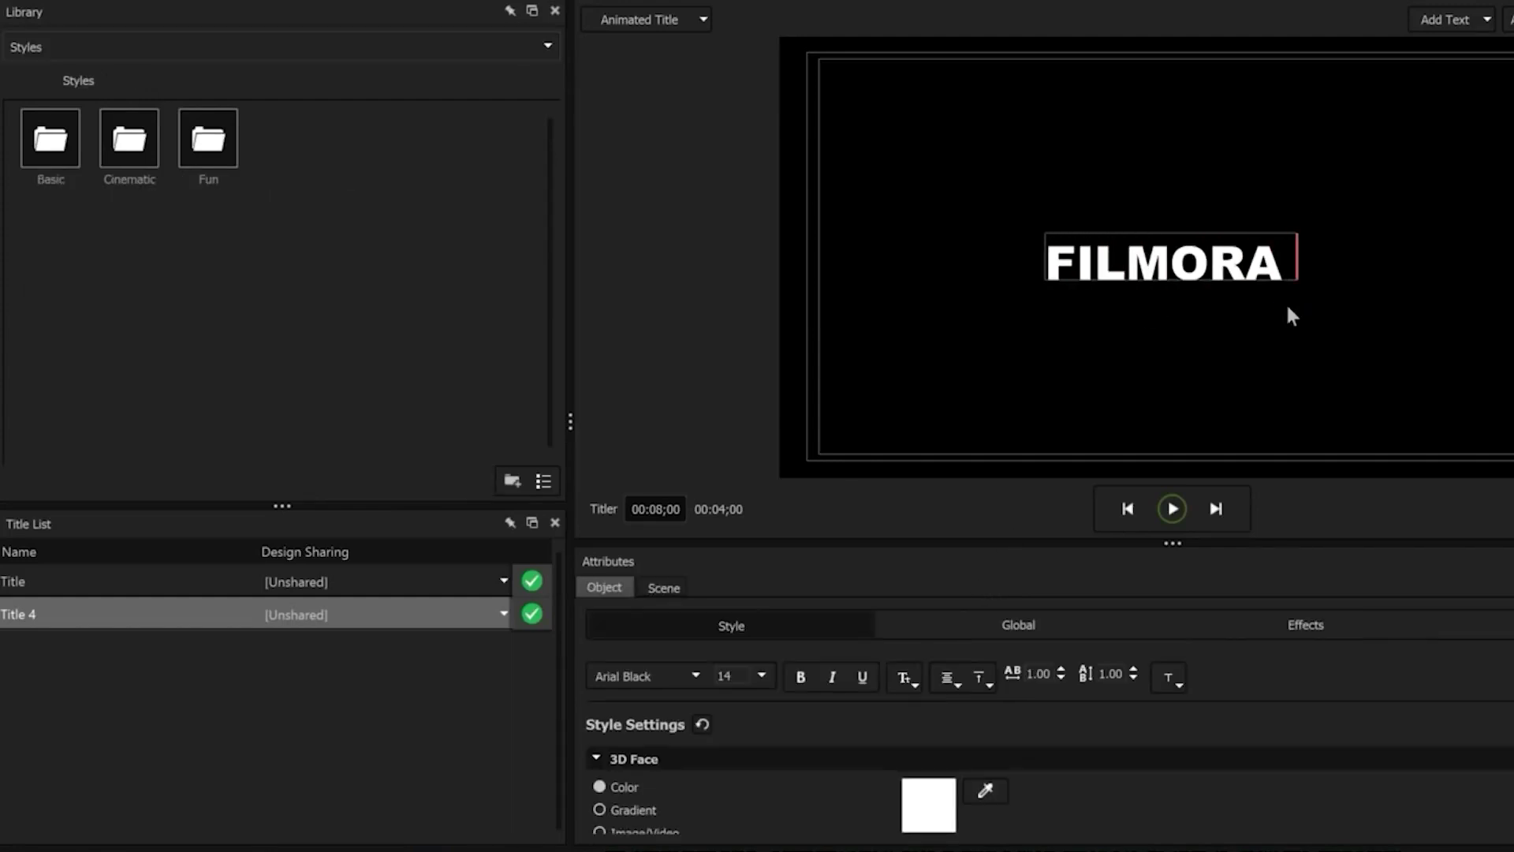
text(11)
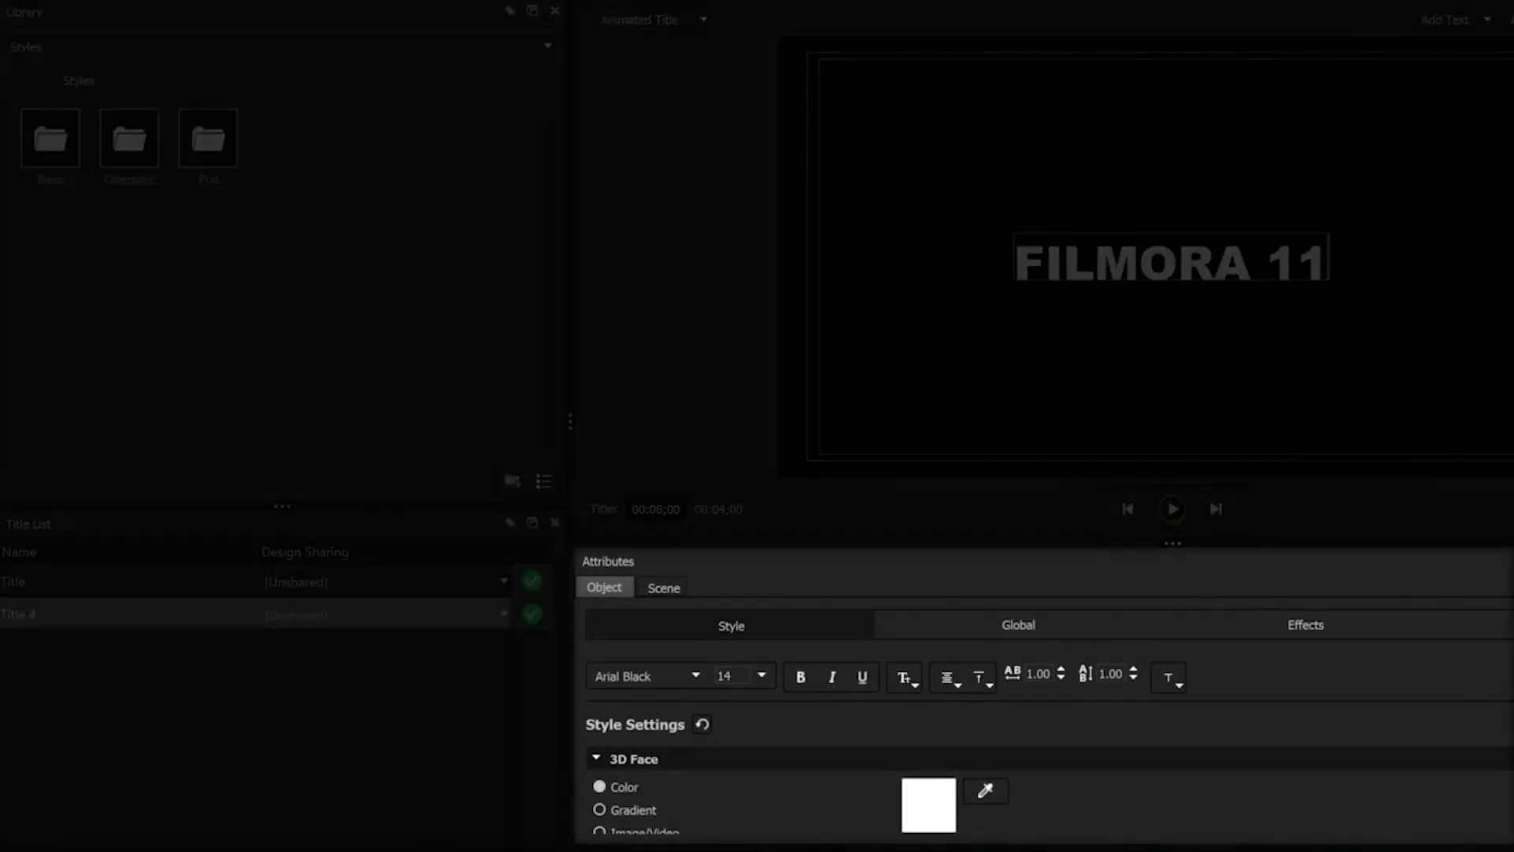
Give the FILMORA 11 text 3D depth with an extrusion of 16.6 and a bevel size of 0.05
scroll(1041, 741, down, 5)
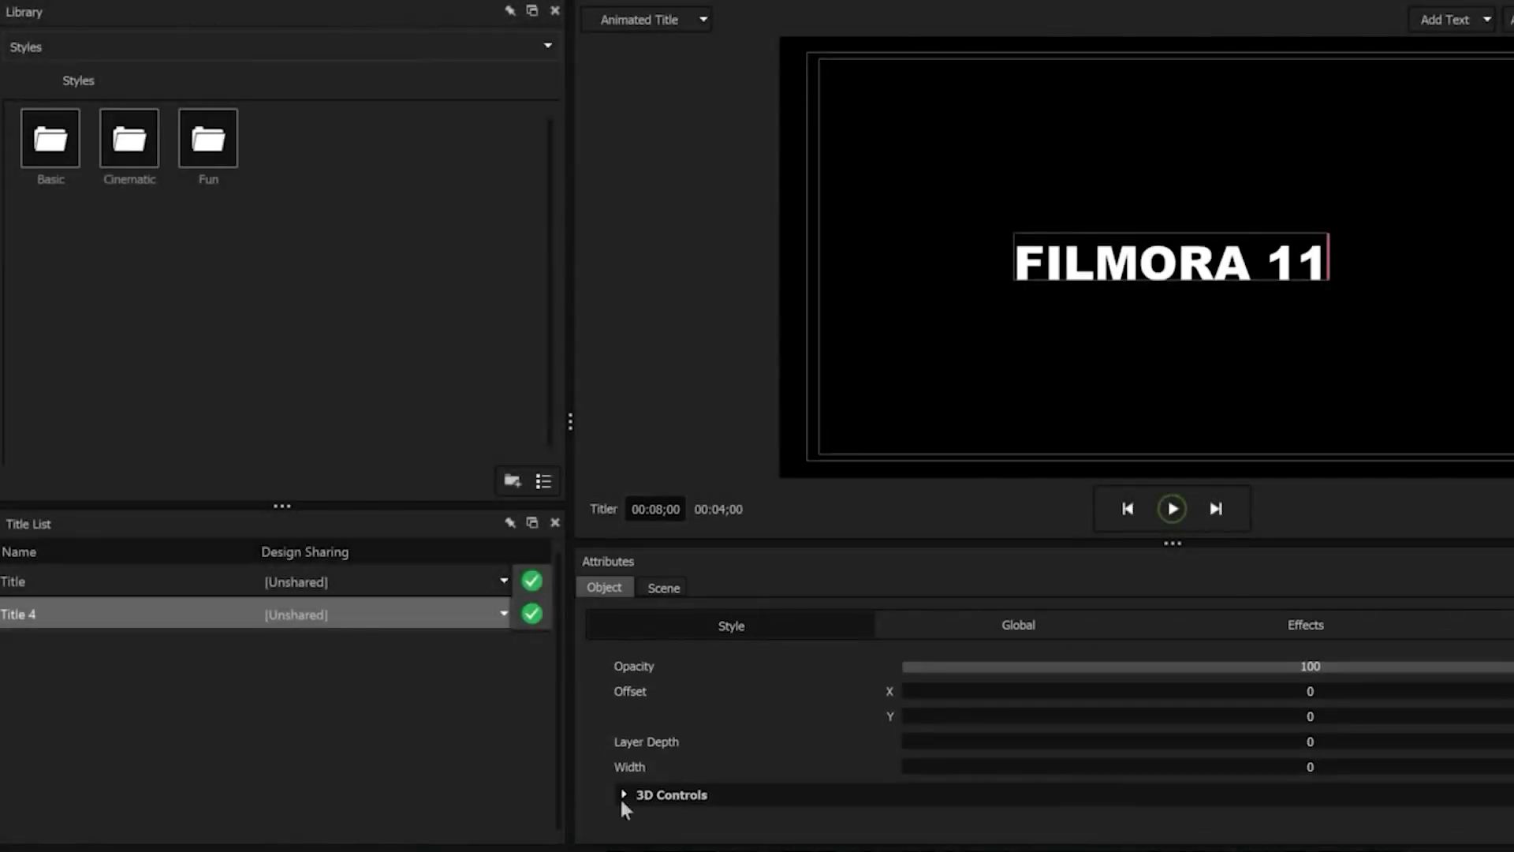
click(624, 797)
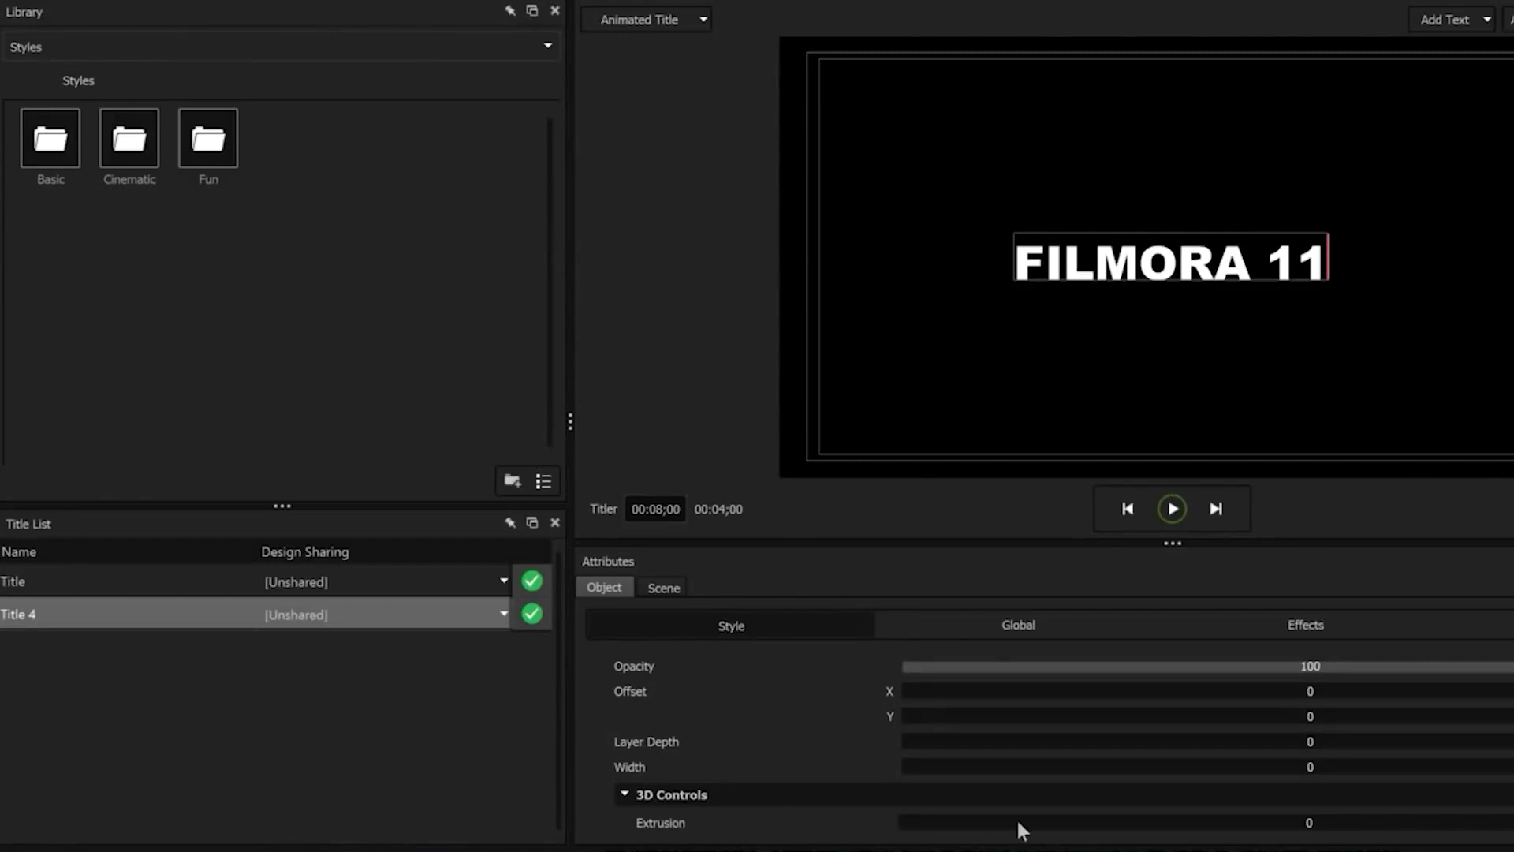
drag(921, 820, 972, 826)
scroll(1058, 811, down, 5)
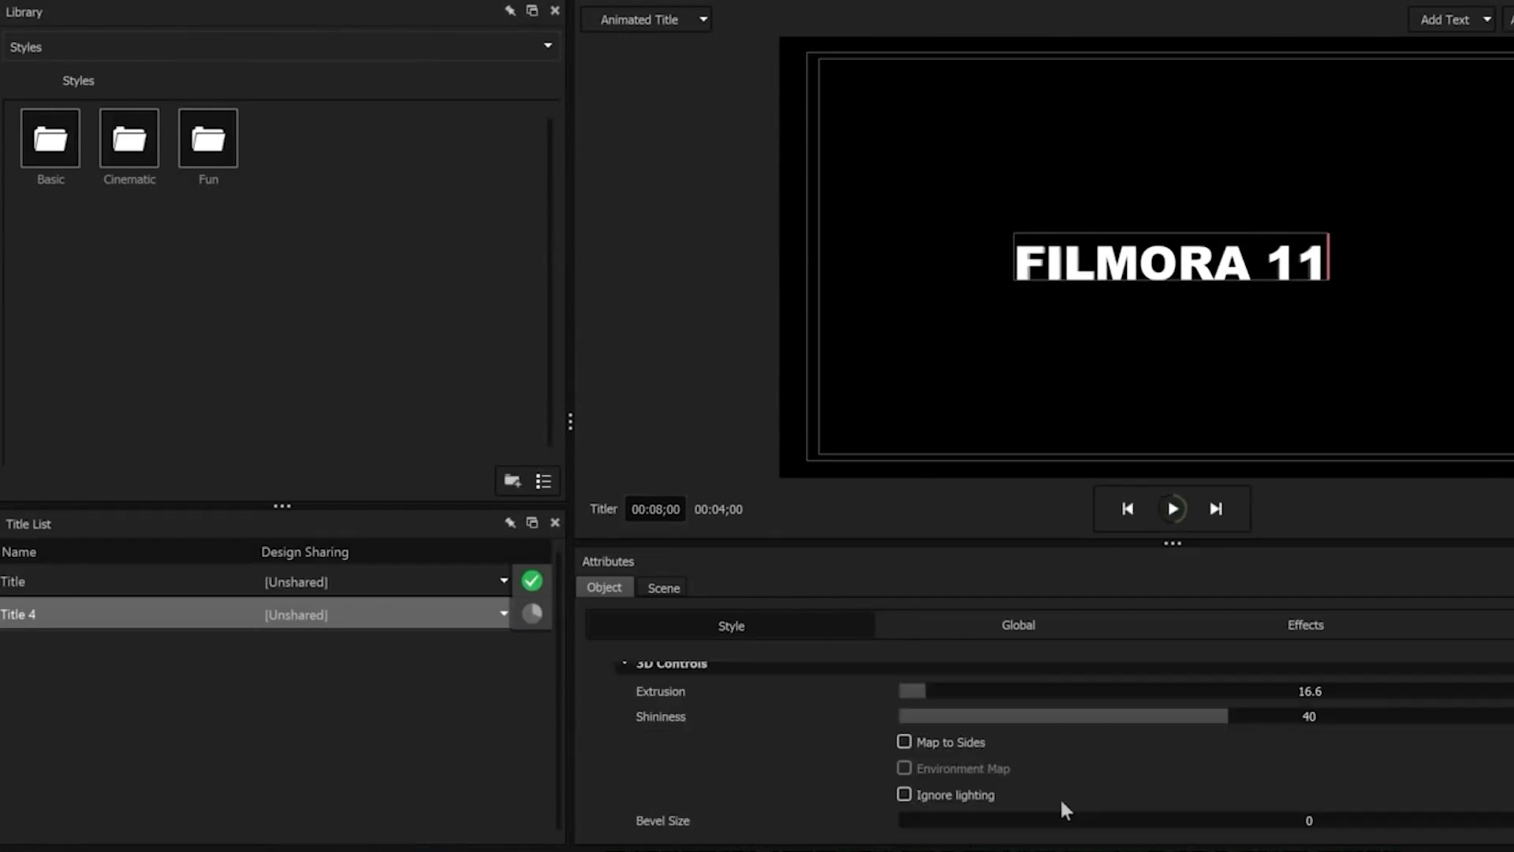
drag(951, 760, 1031, 761)
Tilt the FILMORA 11 text in 3D space so that its extruded sides show
triple_click(1320, 261)
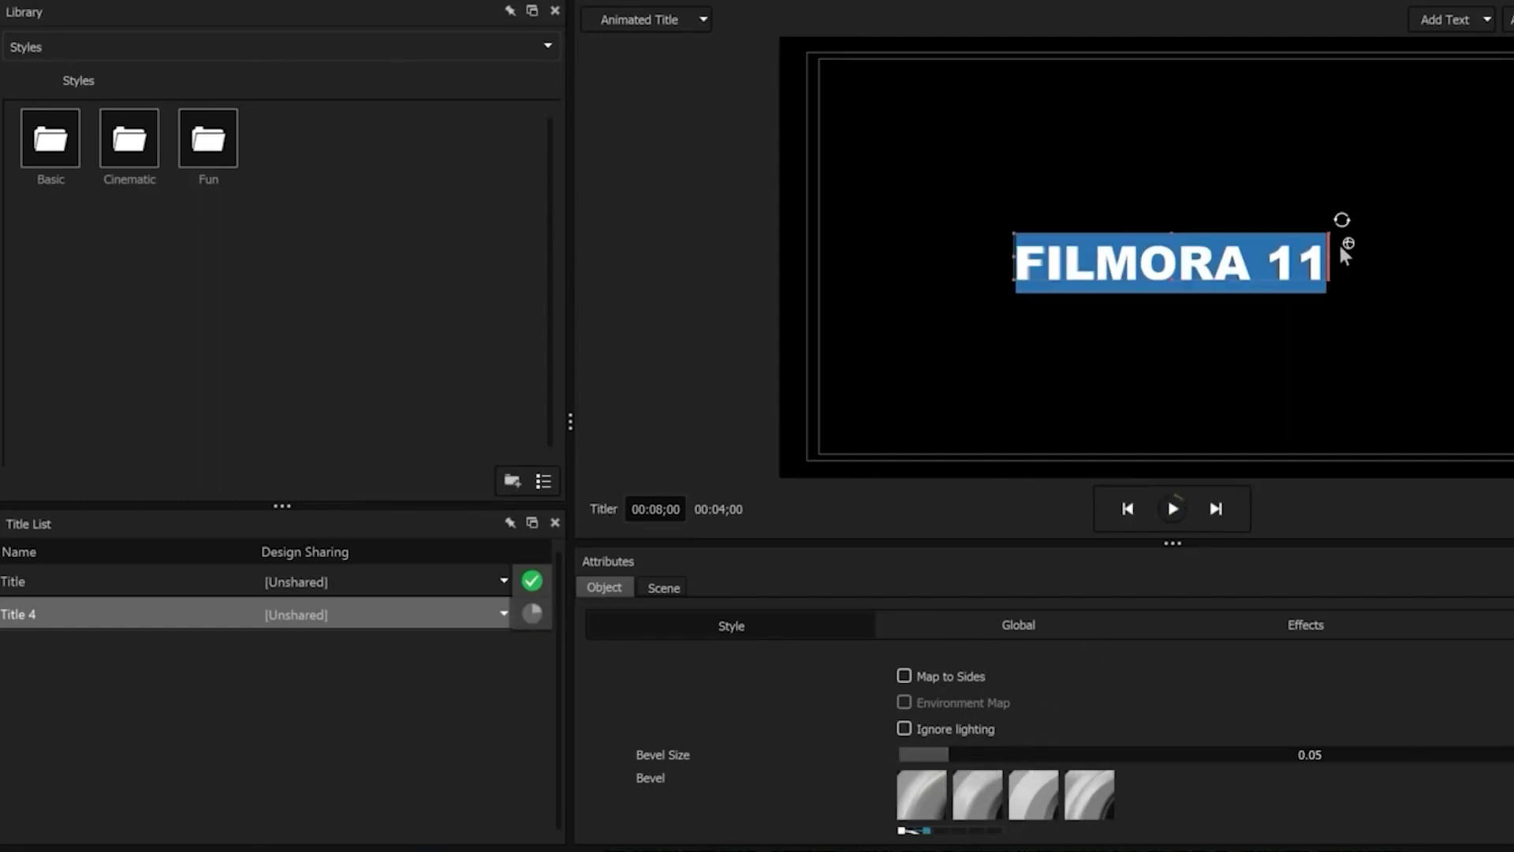
mouse_move(1350, 241)
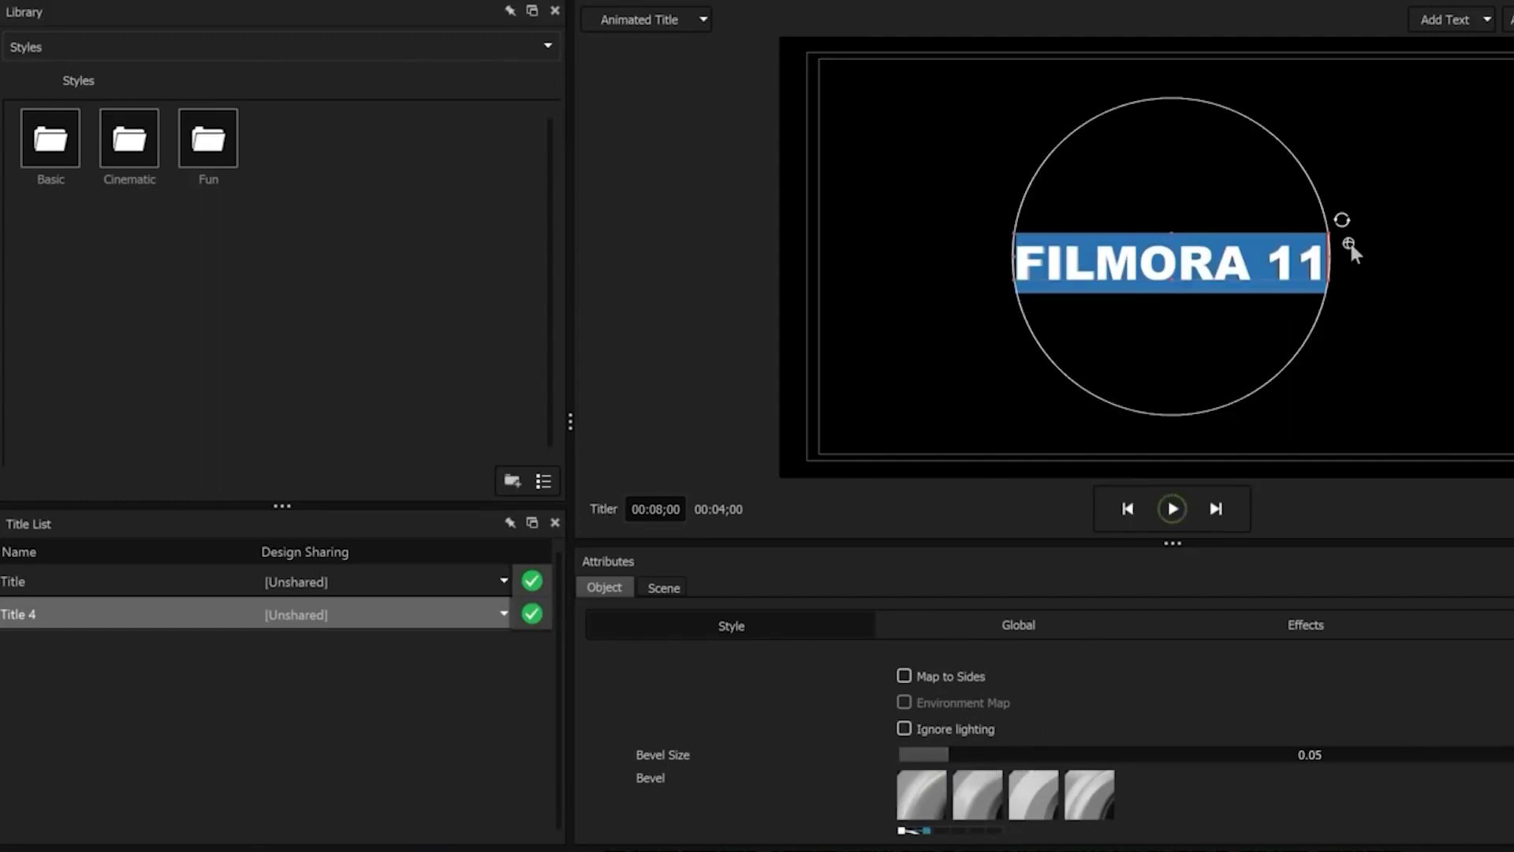
drag(1271, 207, 1296, 230)
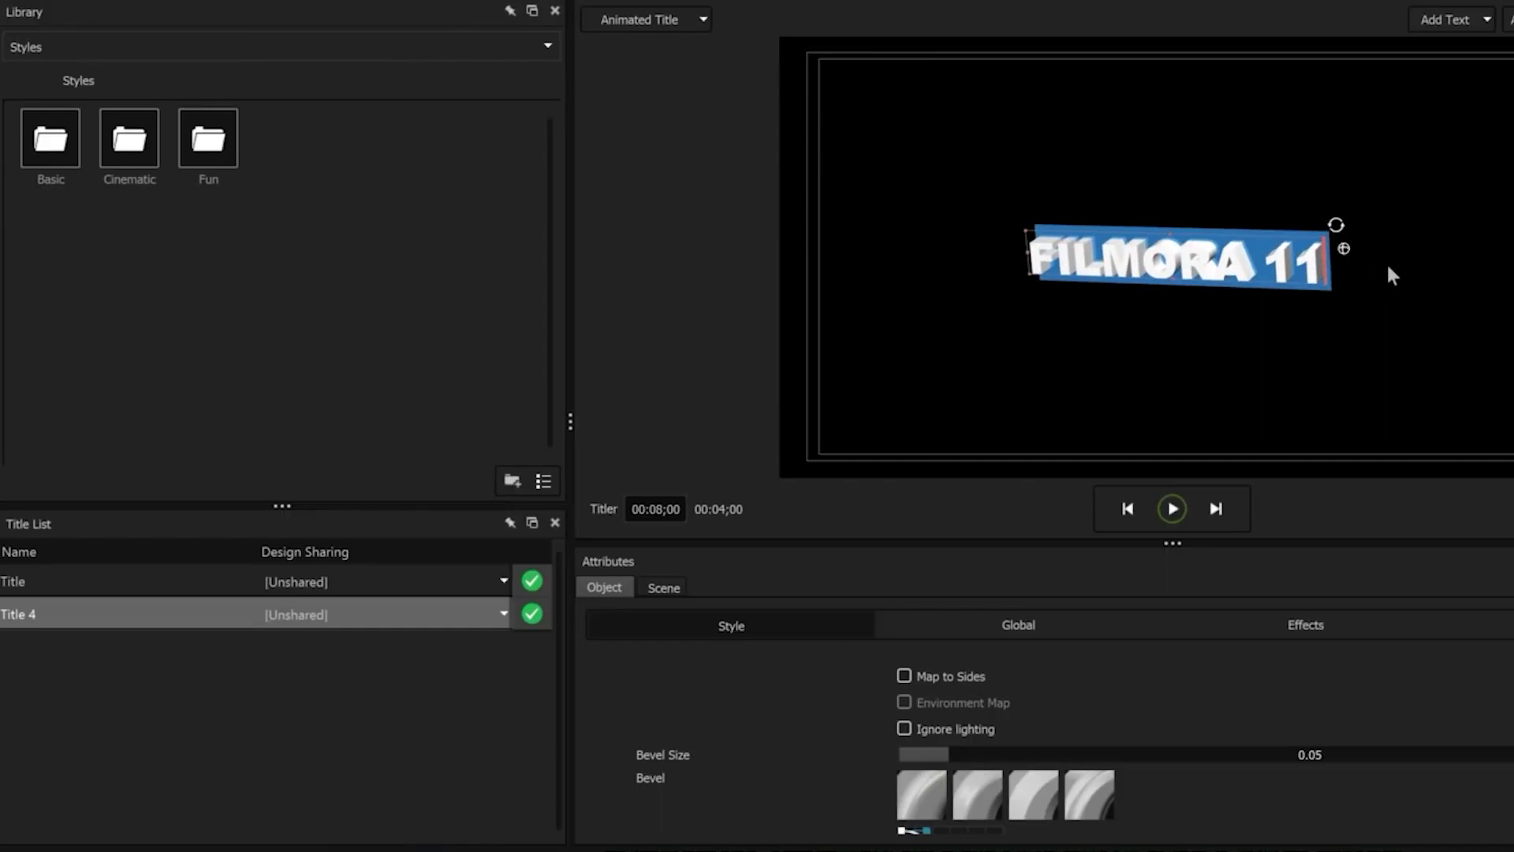
key(Escape)
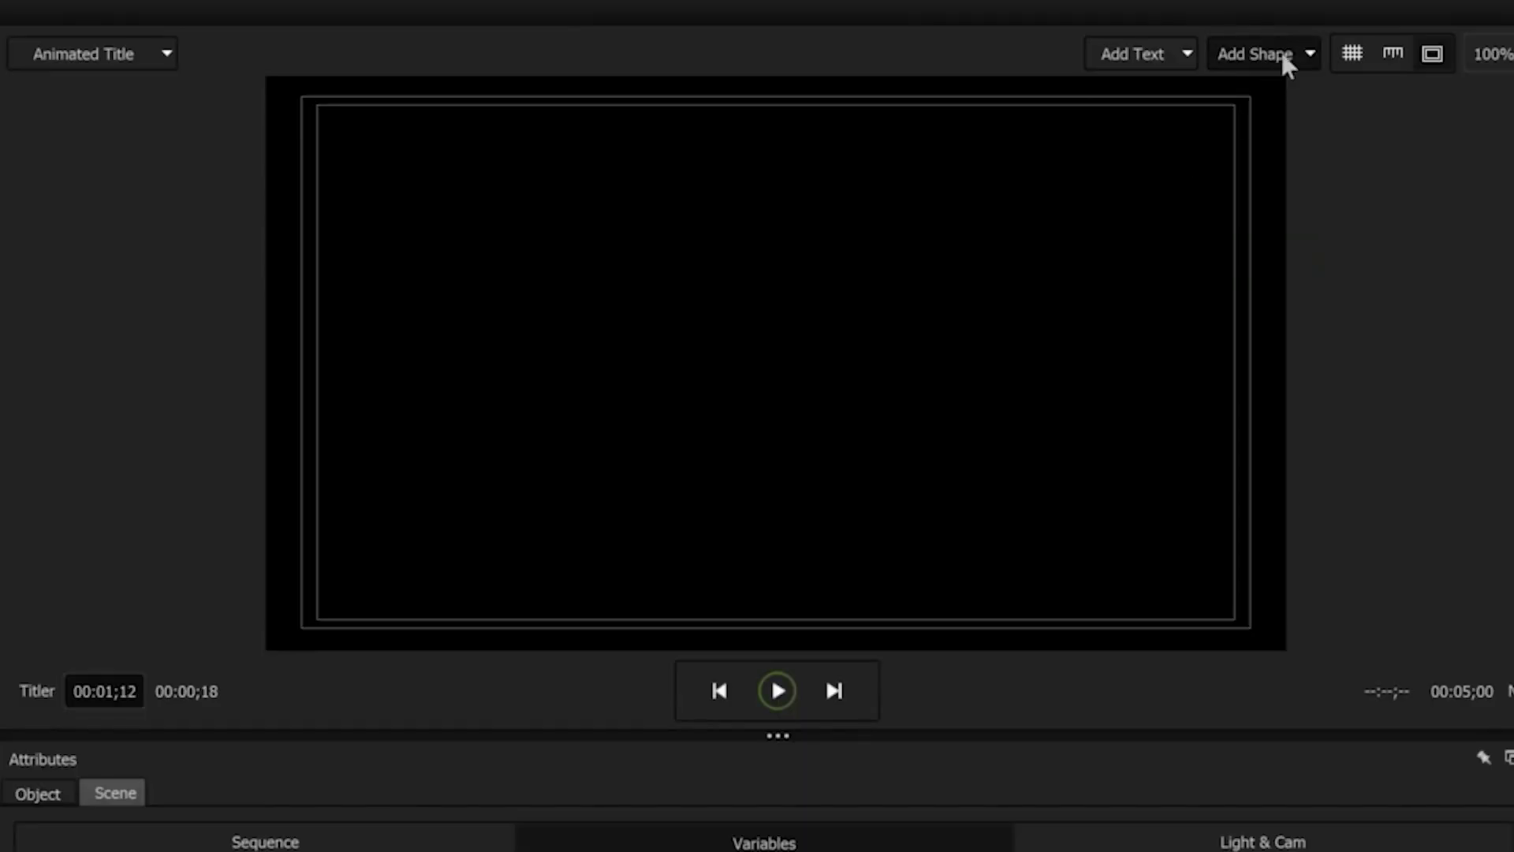
Add a rectangle shape to the empty title and move it to the left side of the frame
click(1284, 57)
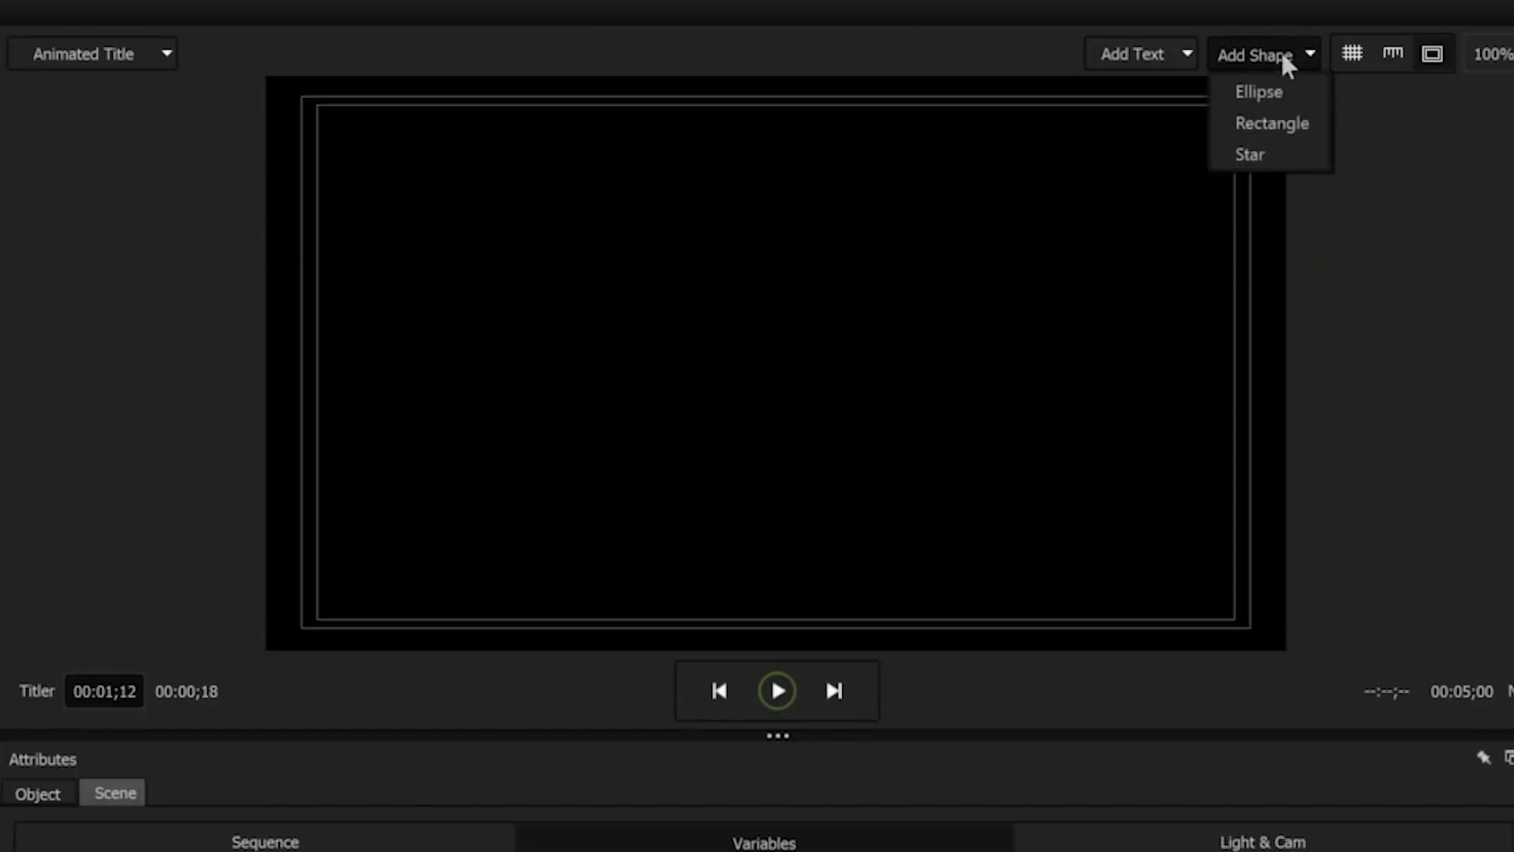
click(1317, 120)
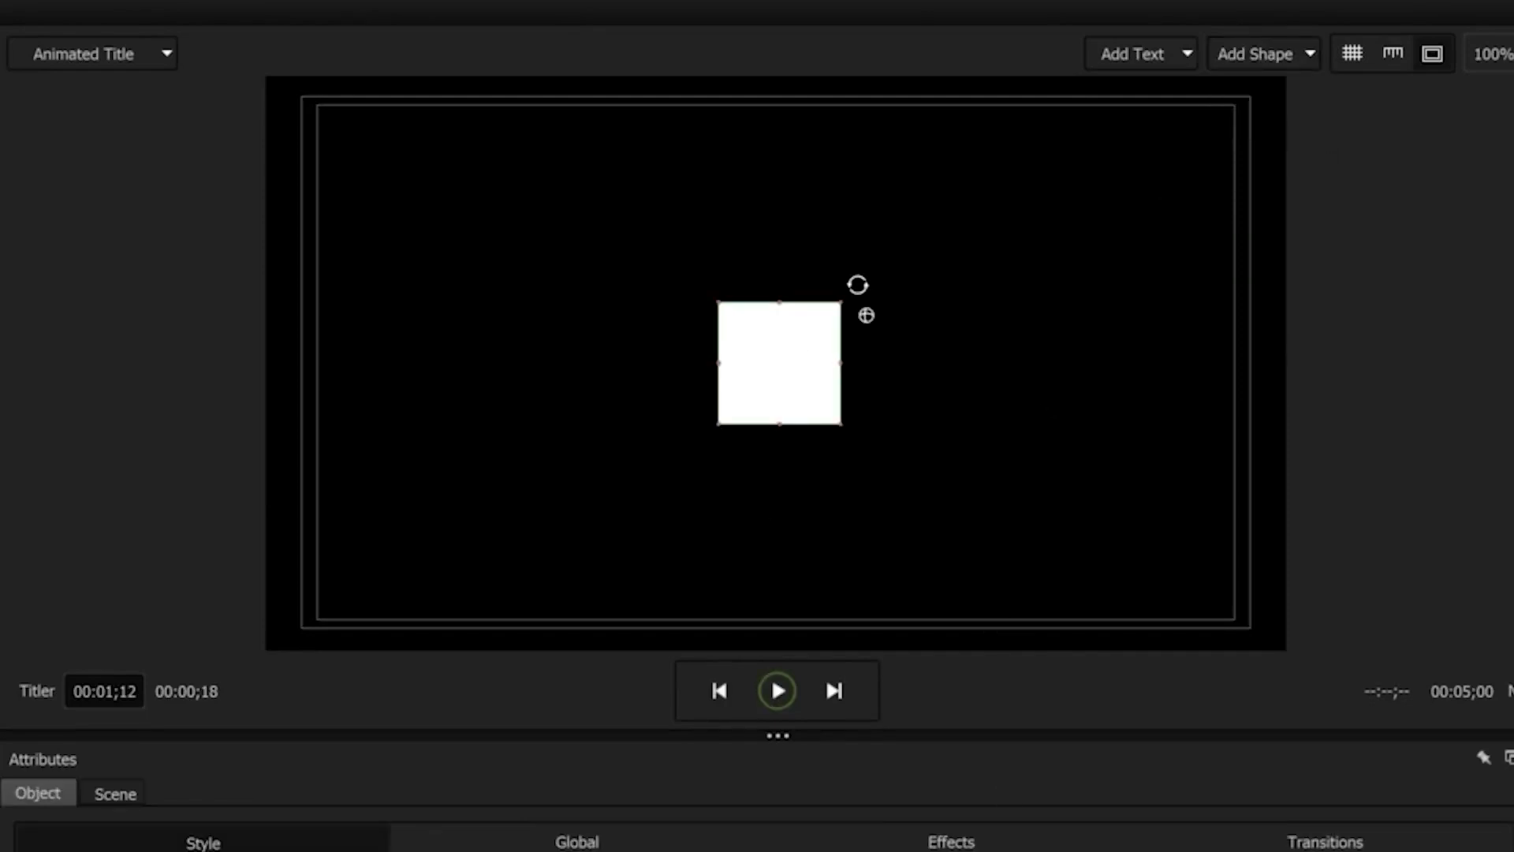
drag(796, 325, 295, 404)
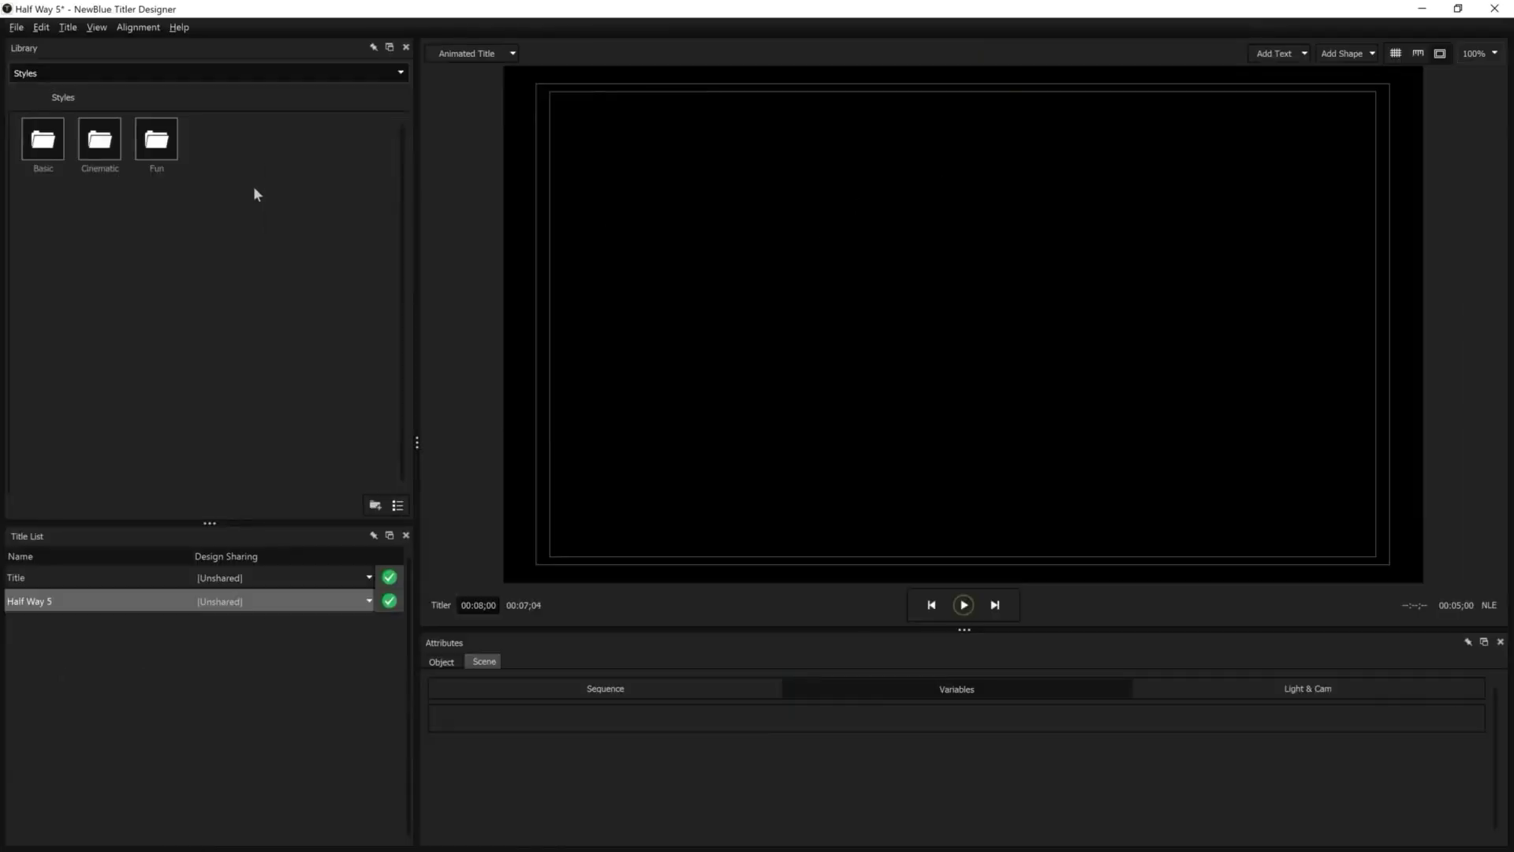
Show the library's Project Templates, open the Inspire collection and place the Half Way template in the title editor
click(248, 72)
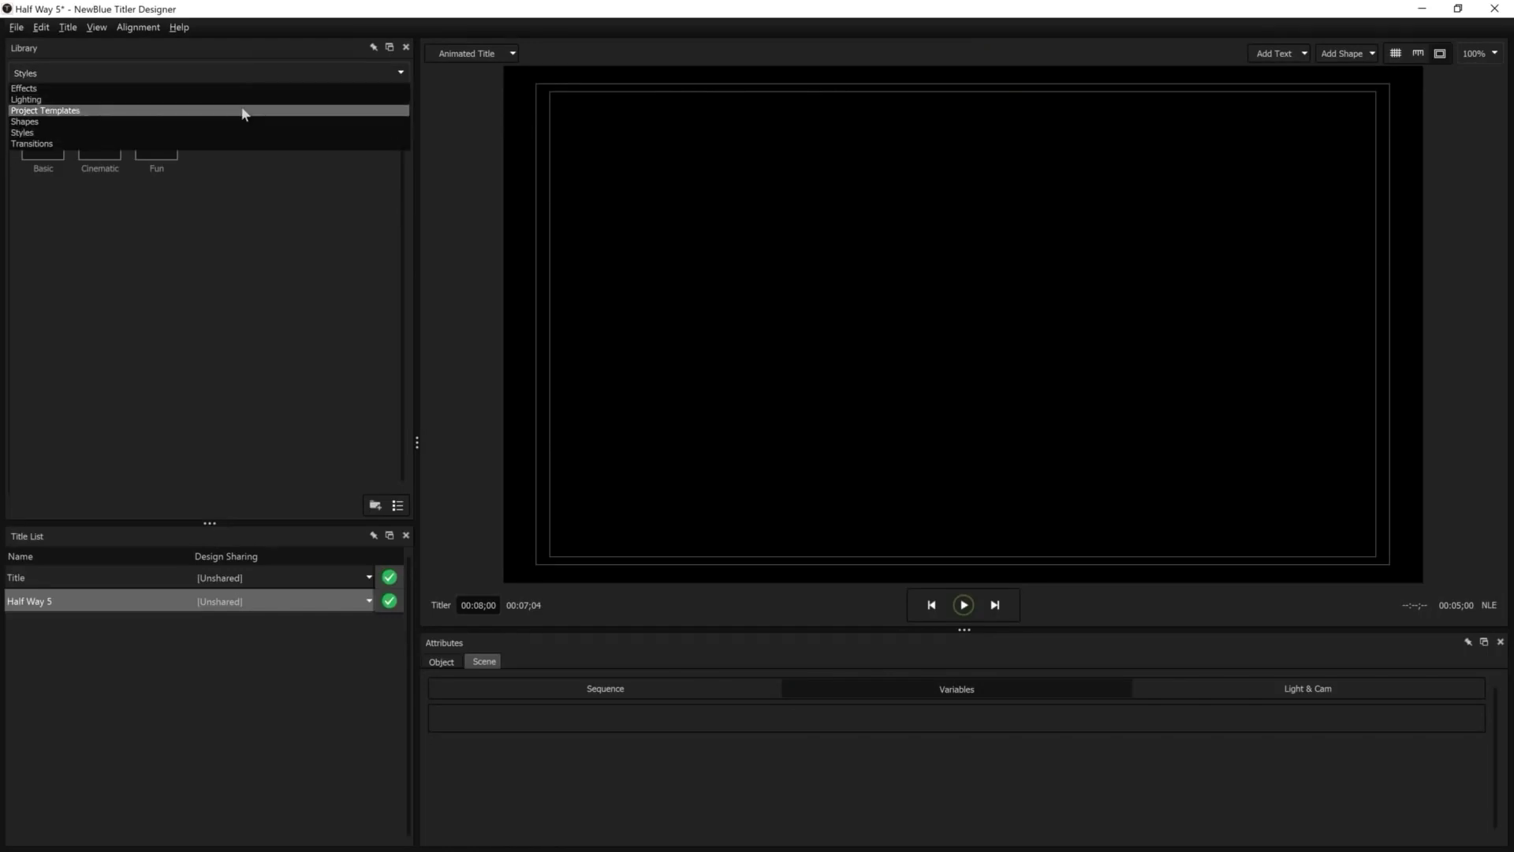
click(244, 112)
double_click(213, 140)
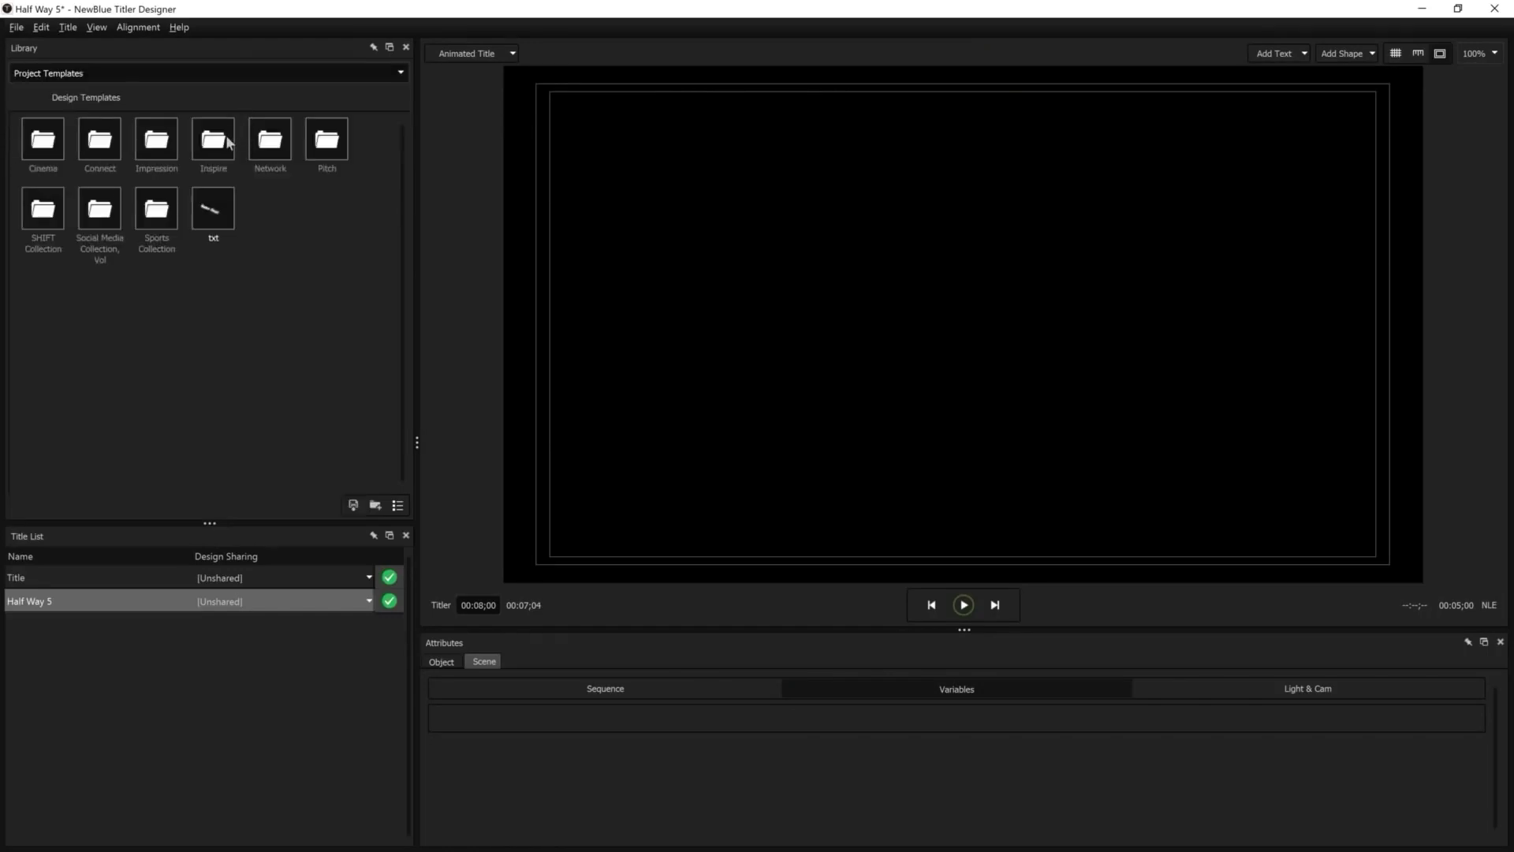
mouse_move(269, 230)
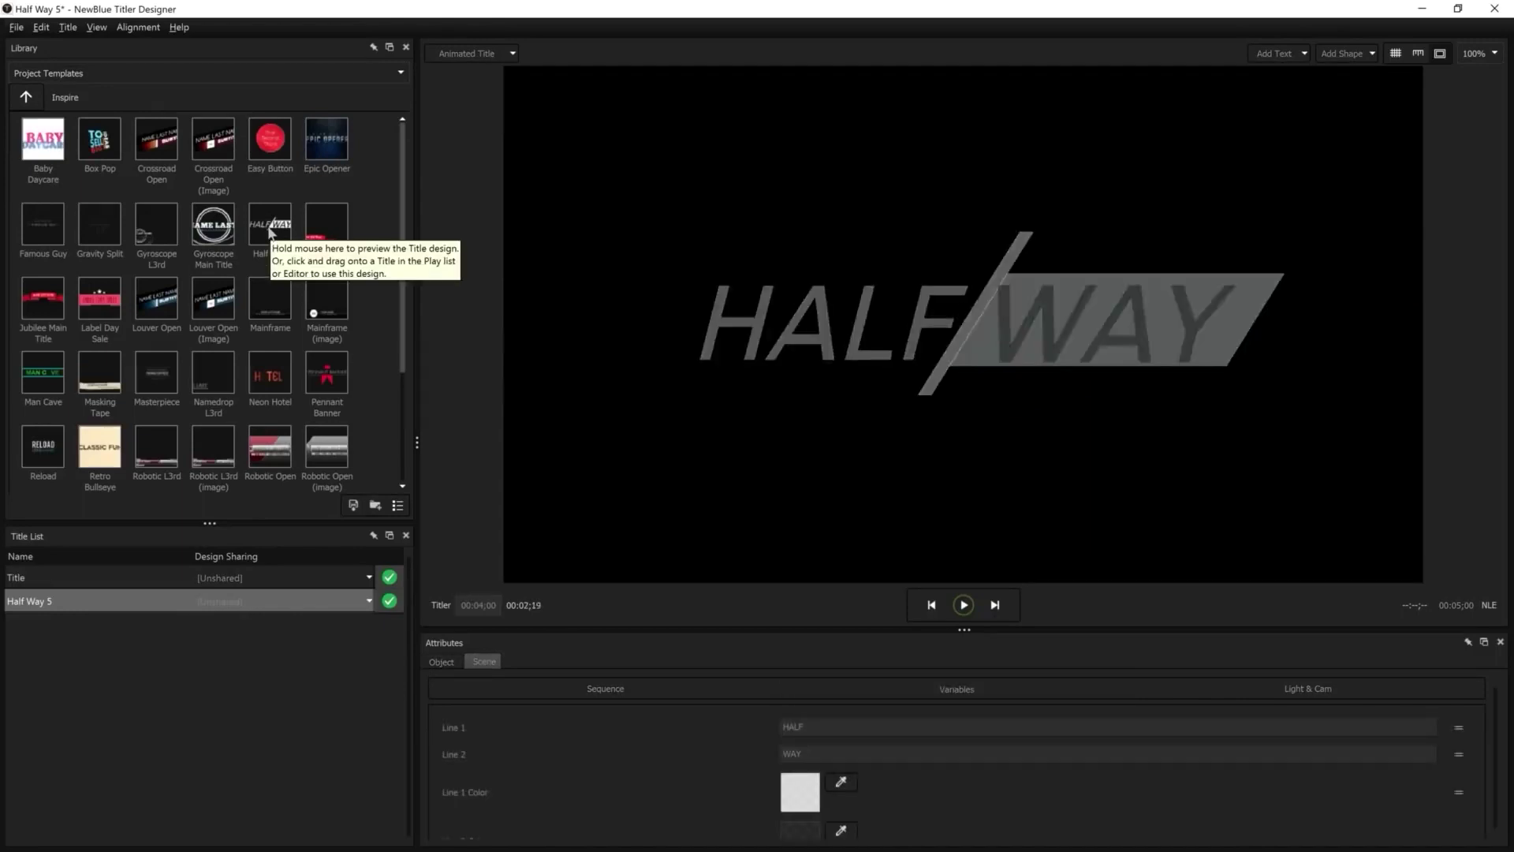
drag(269, 231, 782, 335)
Replace the template's HALF text with FIL and its WAY text with MORA
click(934, 329)
double_click(934, 329)
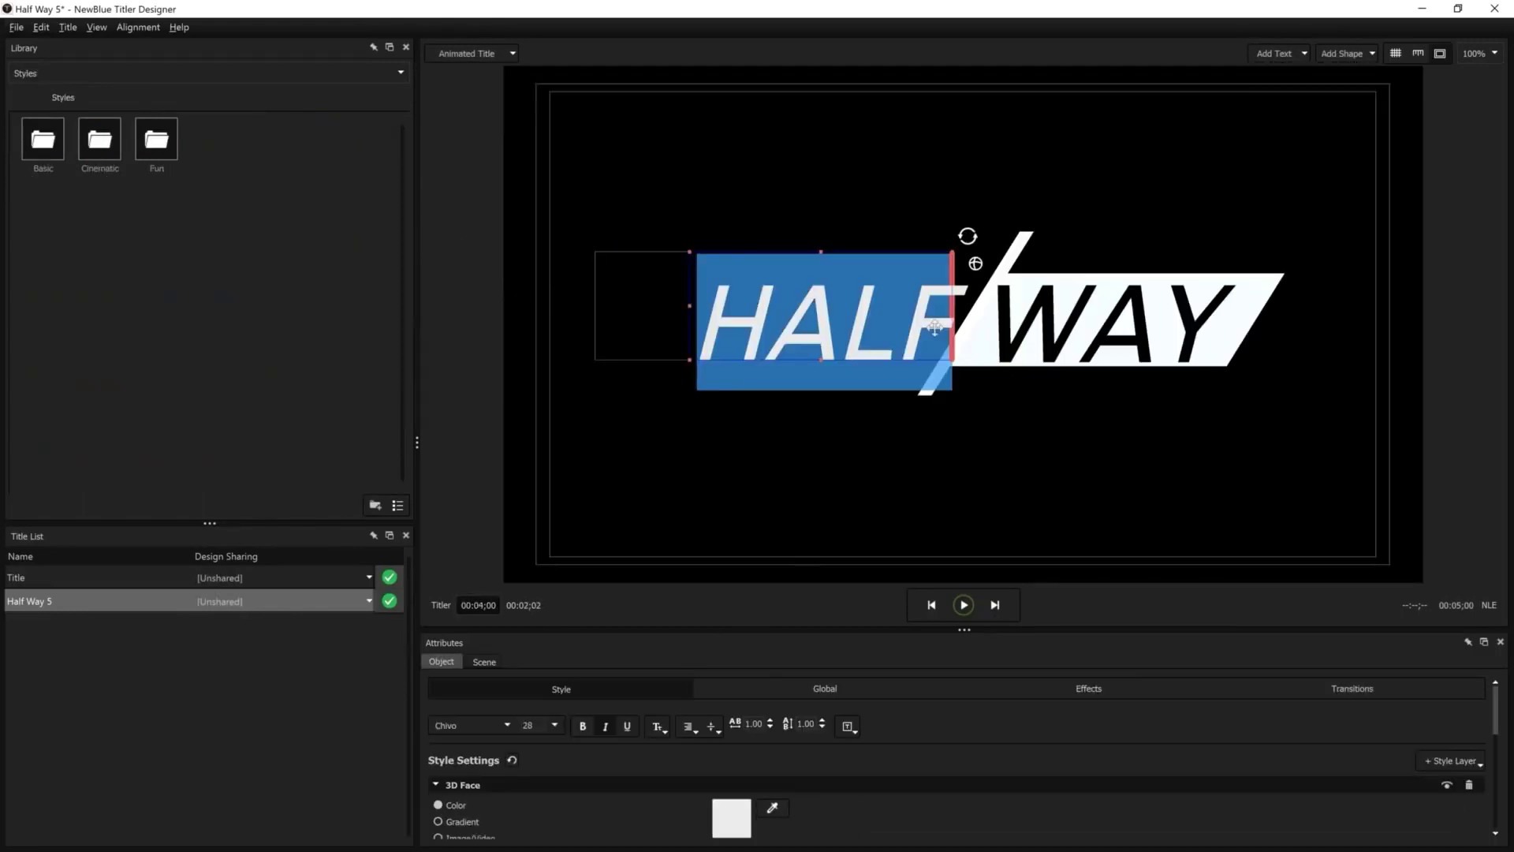
text(FIL)
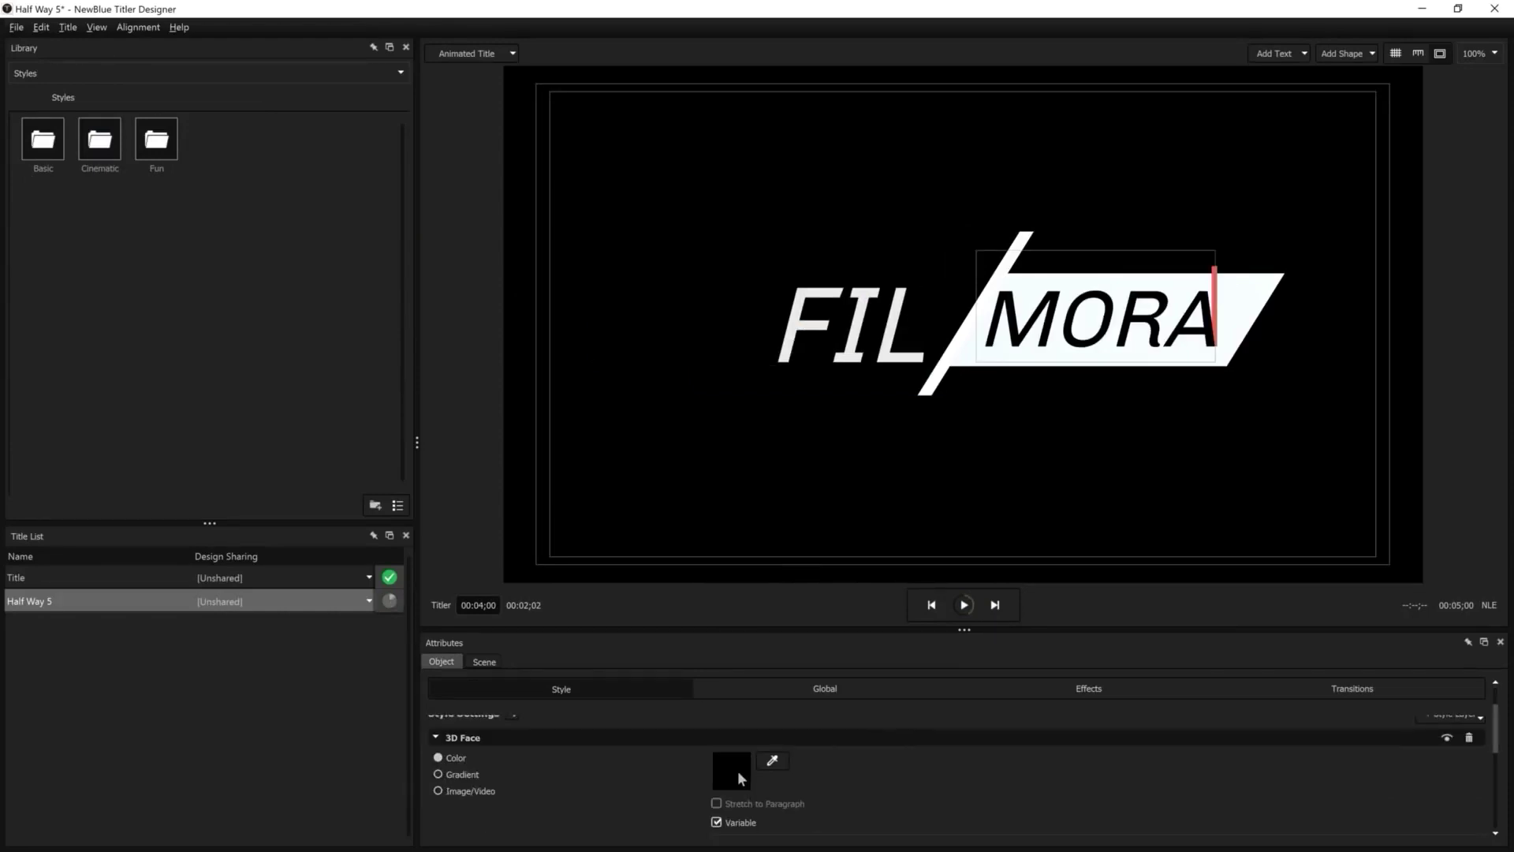
Set the MORA text's 3D face color to dark red (880122) and open the text's Global transform settings
click(736, 770)
drag(779, 761, 843, 762)
drag(840, 680, 824, 620)
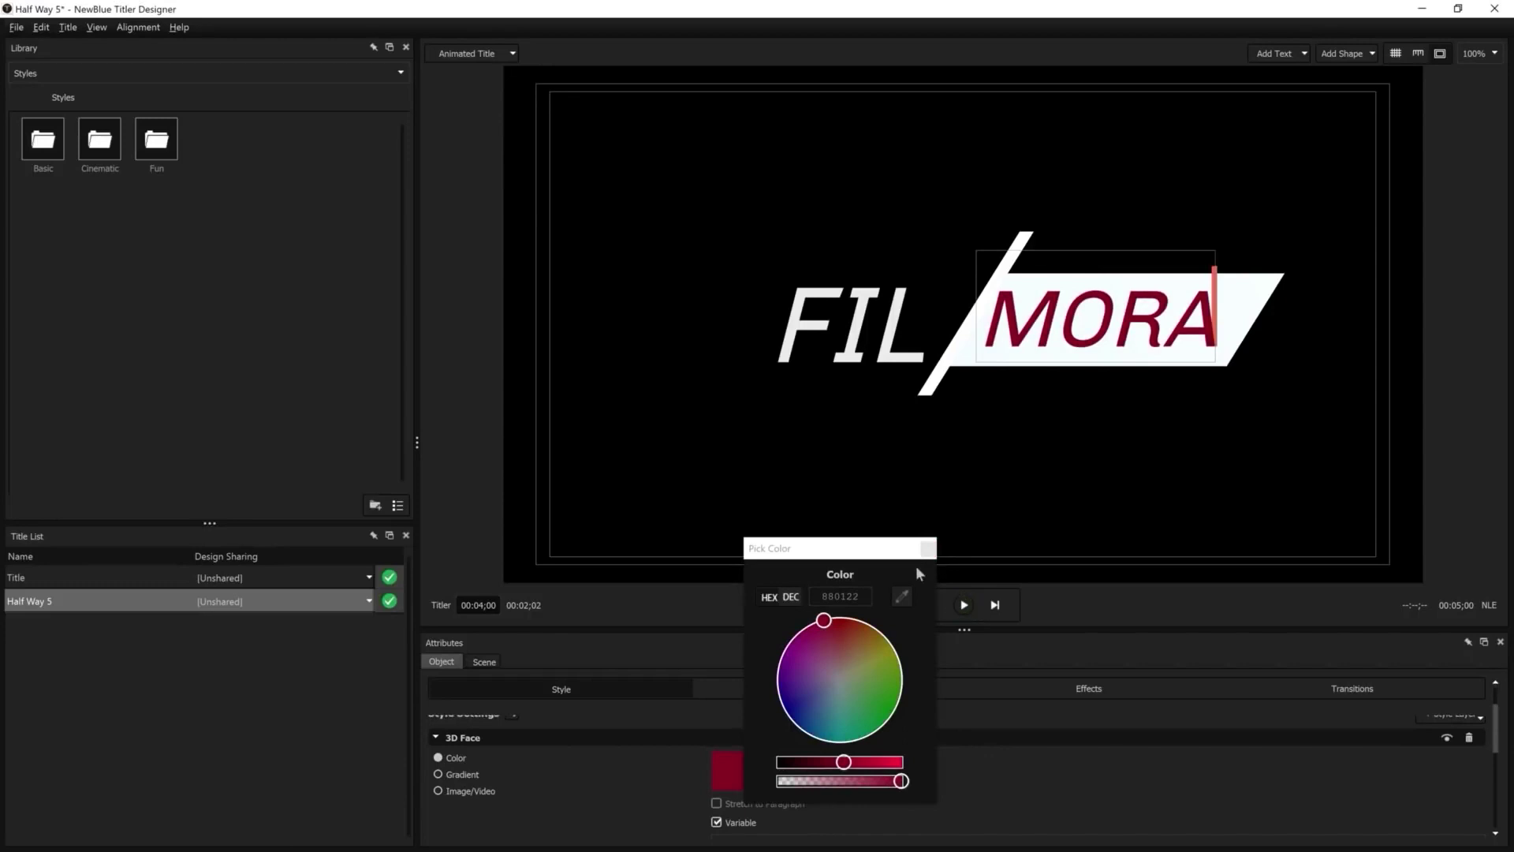
click(928, 548)
click(859, 687)
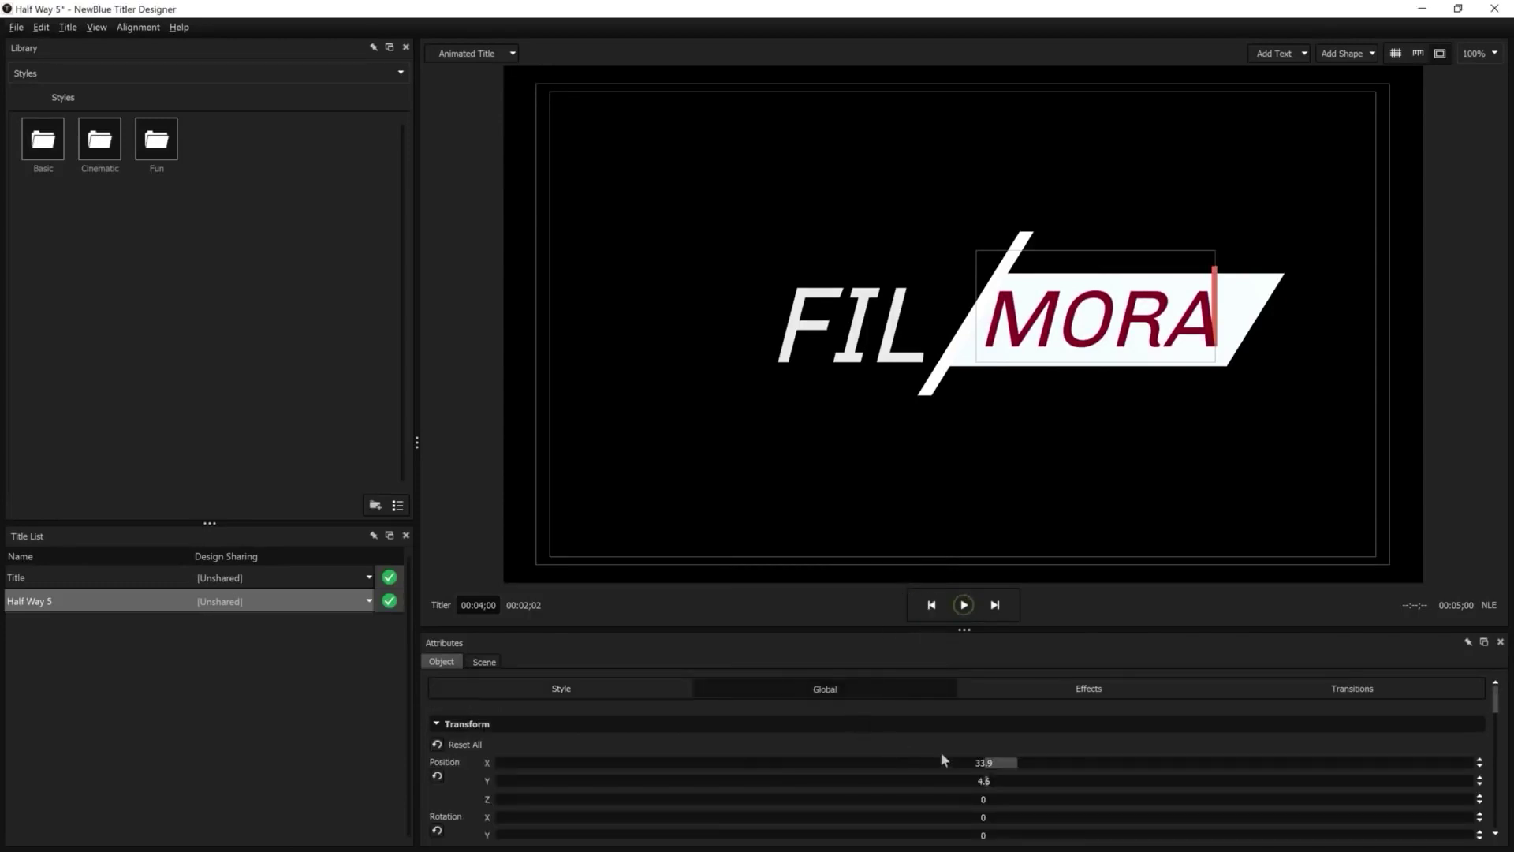